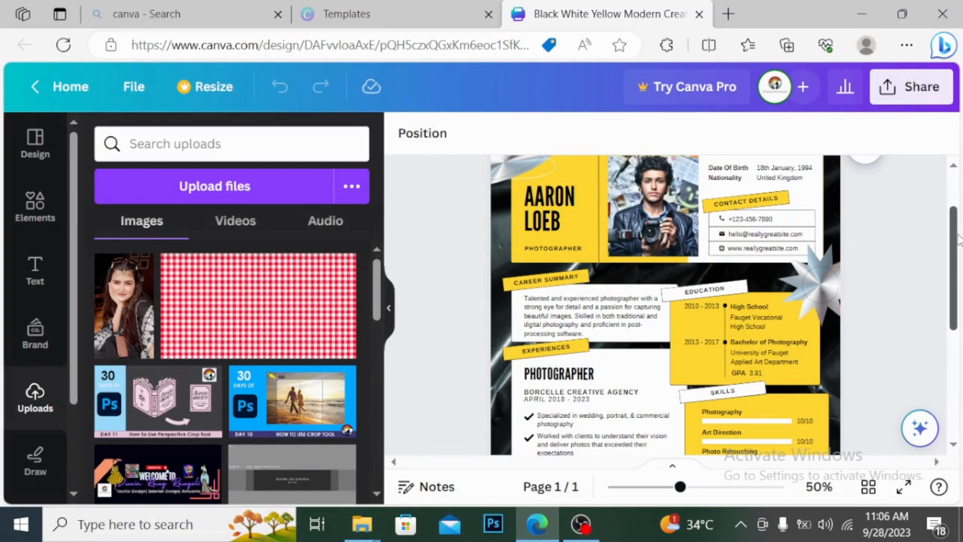
# Step: Replace the header name AARON LOEB with the resume owner's full name
pyautogui.scroll(1, 959, 240)
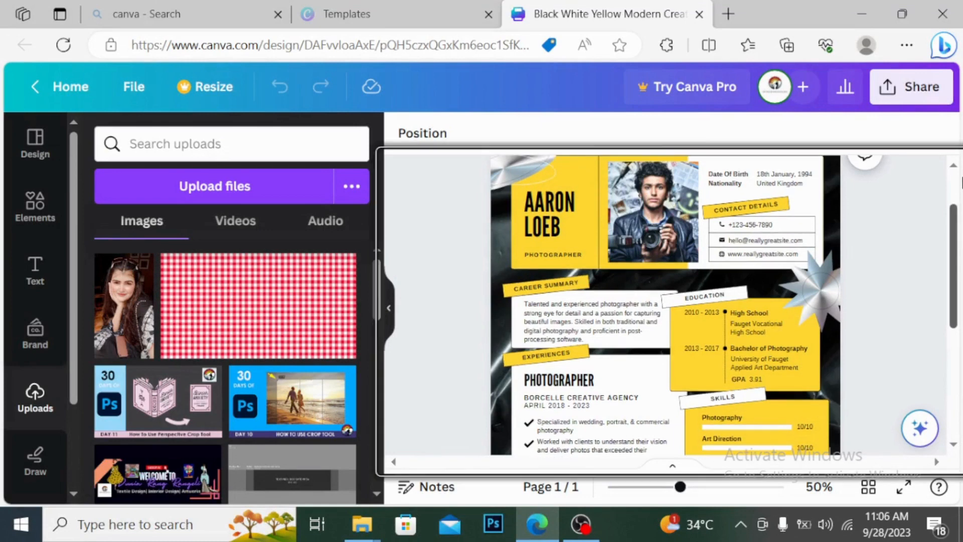
pyautogui.scroll(3, 962, 183)
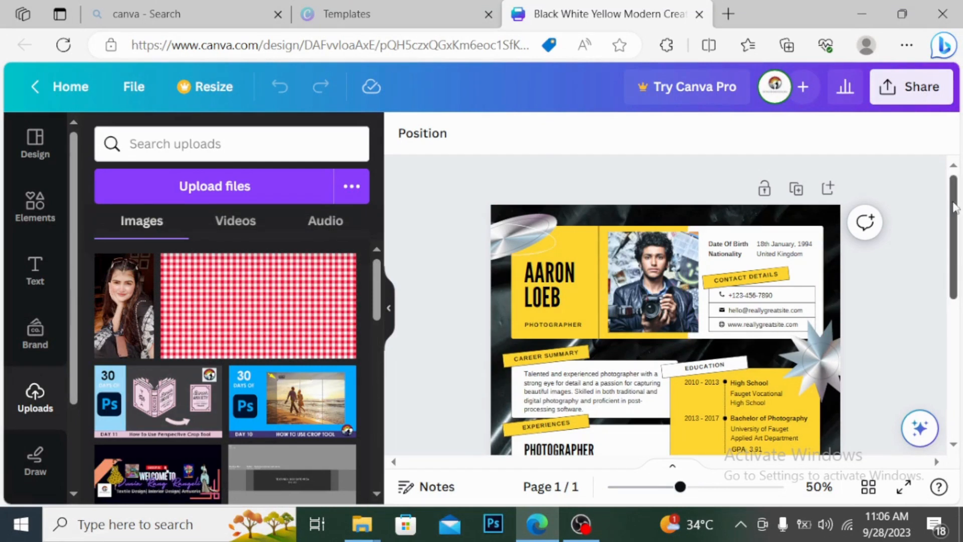
pyautogui.scroll(-1, 959, 221)
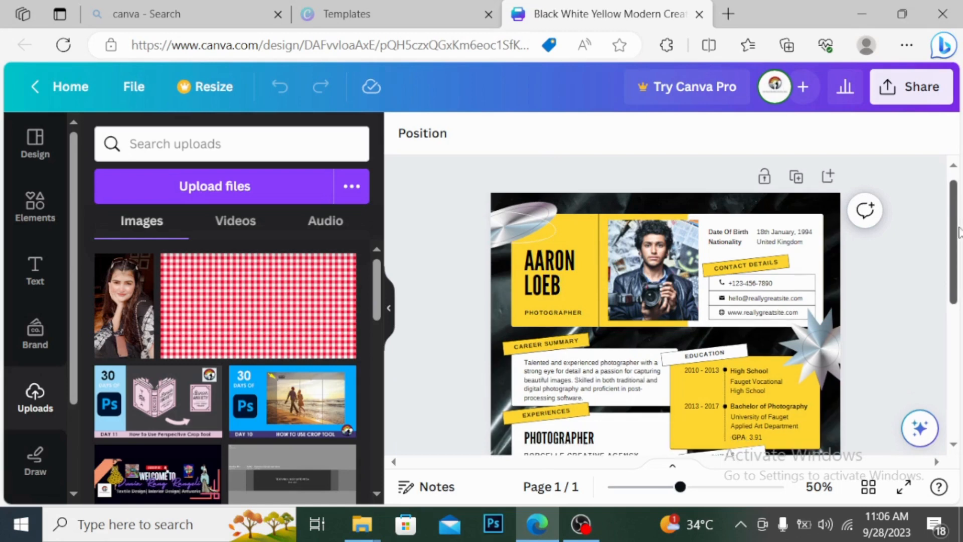
pyautogui.scroll(-4, 958, 231)
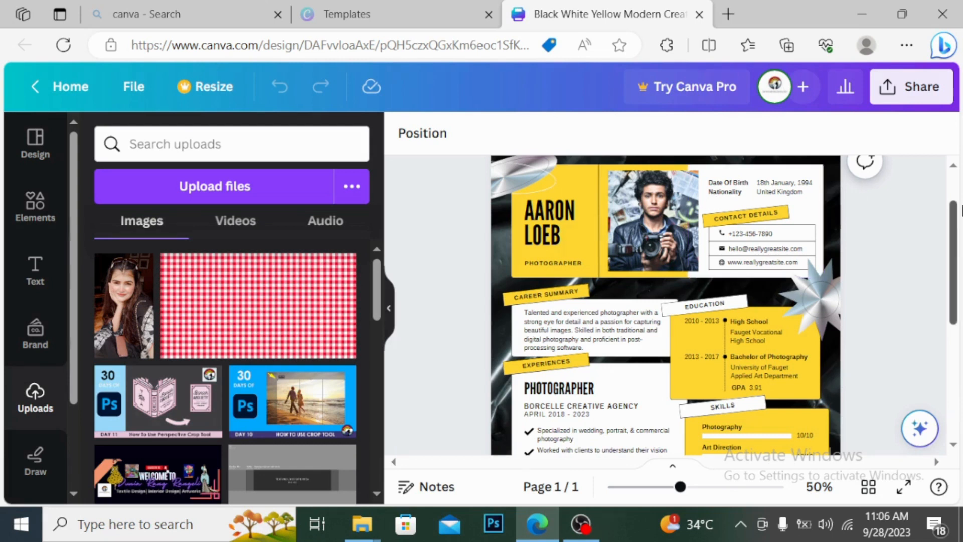
pyautogui.scroll(-2, 961, 217)
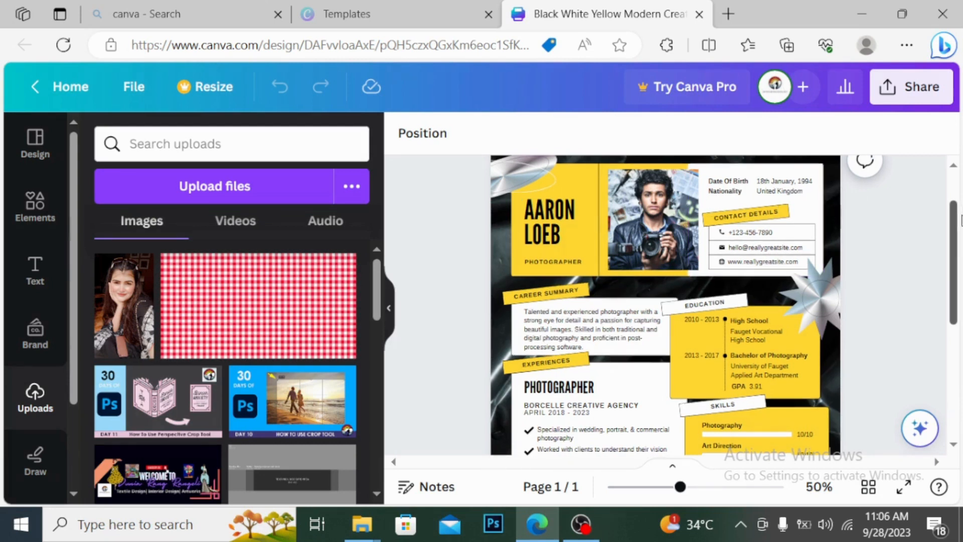
pyautogui.scroll(2, 961, 197)
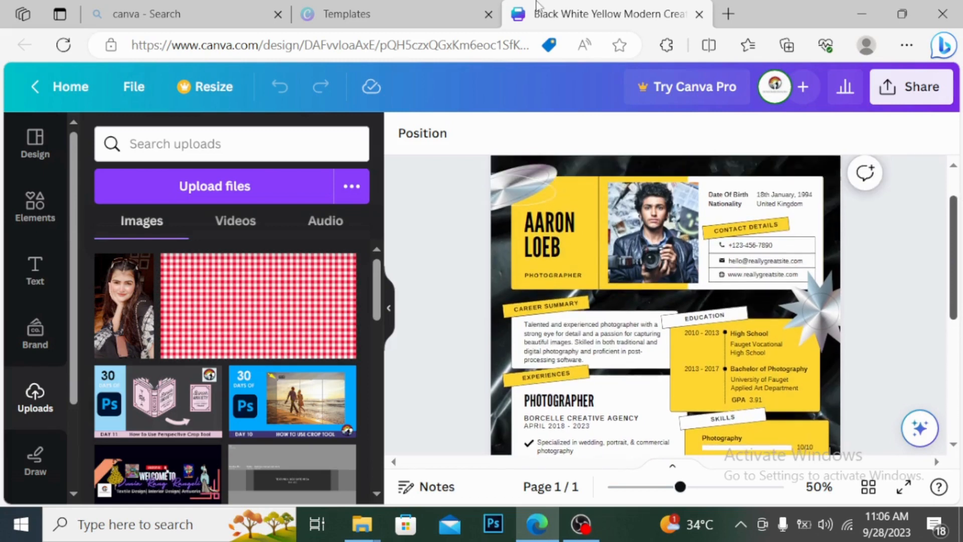
pyautogui.scroll(2, 961, 226)
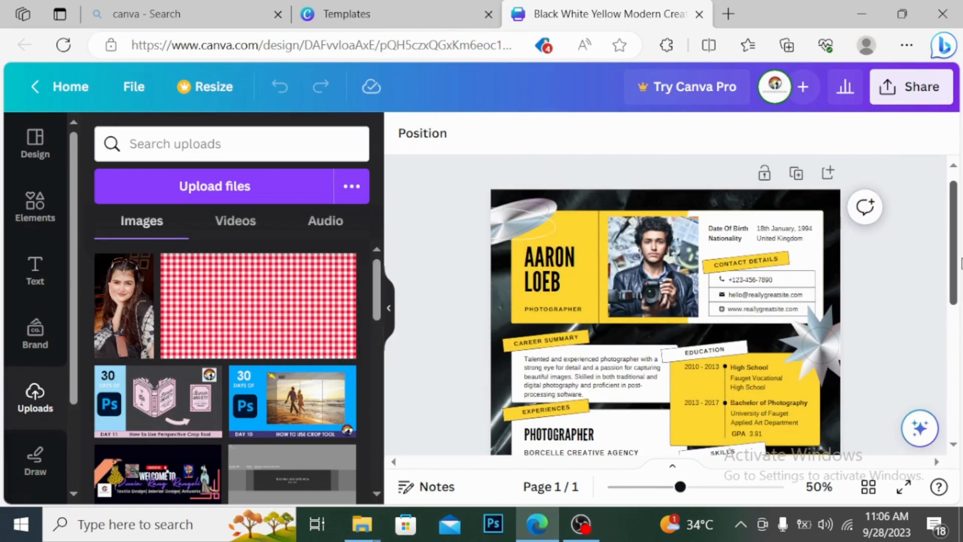
pyautogui.scroll(-2, 961, 265)
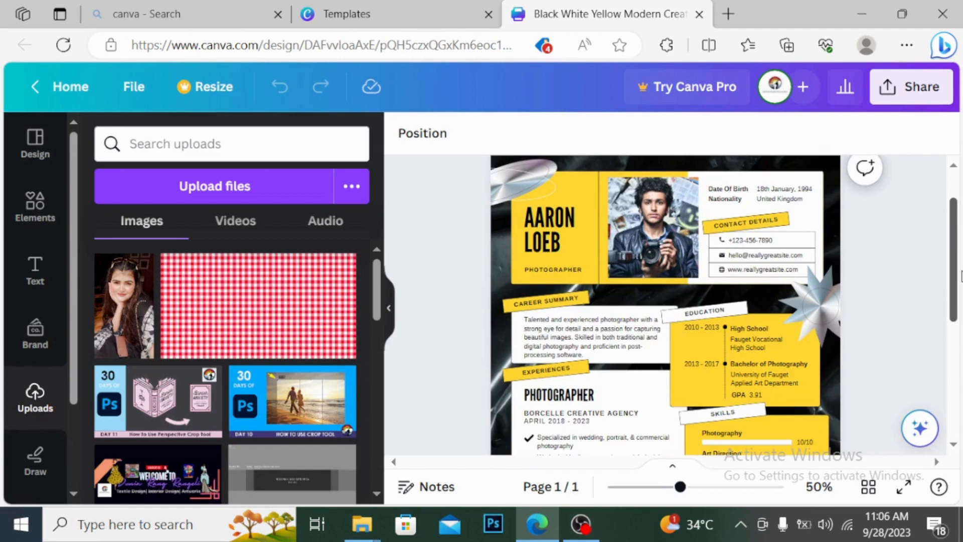
pyautogui.scroll(1, 961, 276)
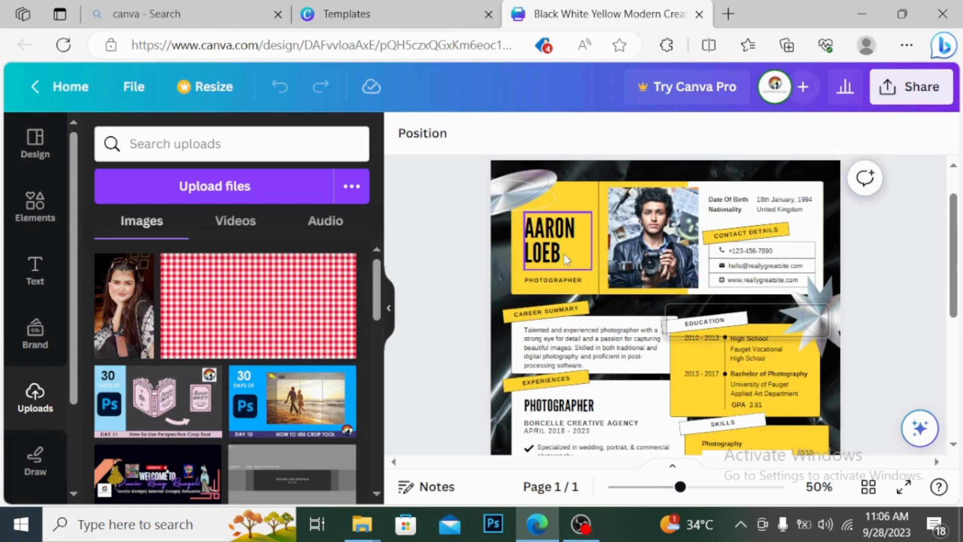
pyautogui.click(564, 254)
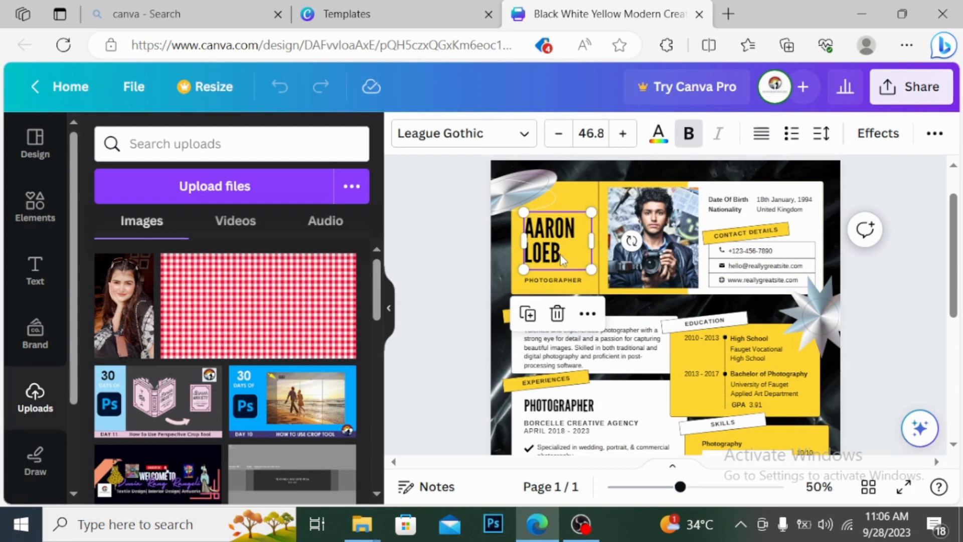
pyautogui.press('Delete')
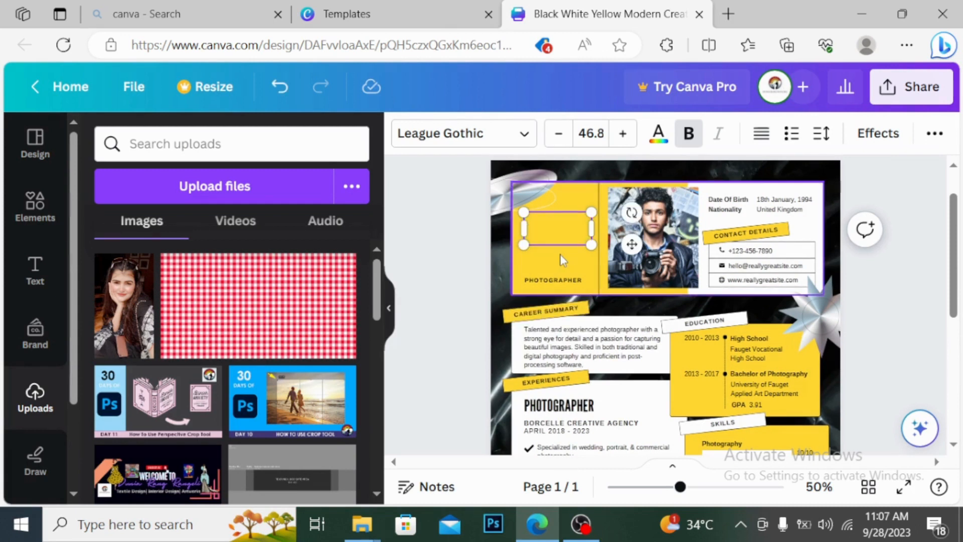
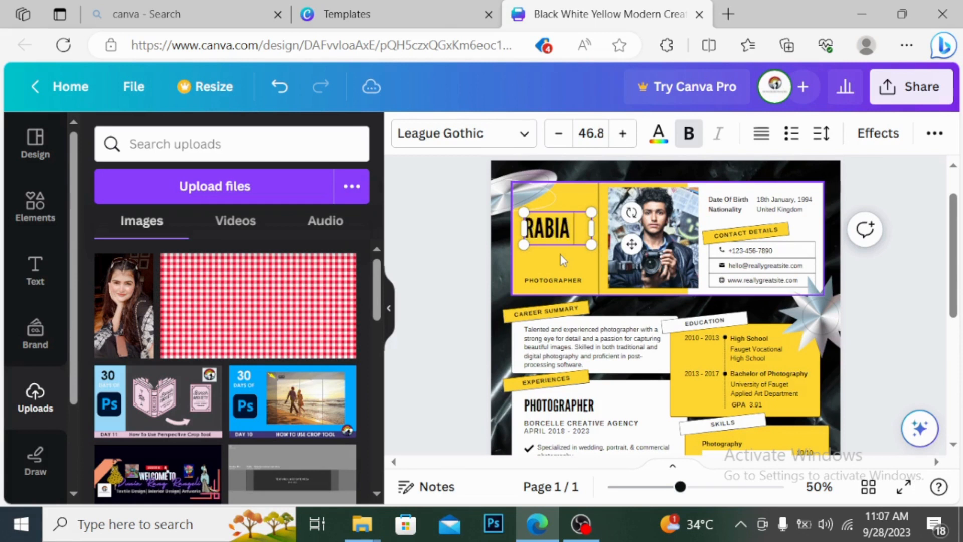
# Step: Change the PHOTOGRAPHER title to TEXTILE DESIGNER and shrink it slightly
pyautogui.click(583, 279)
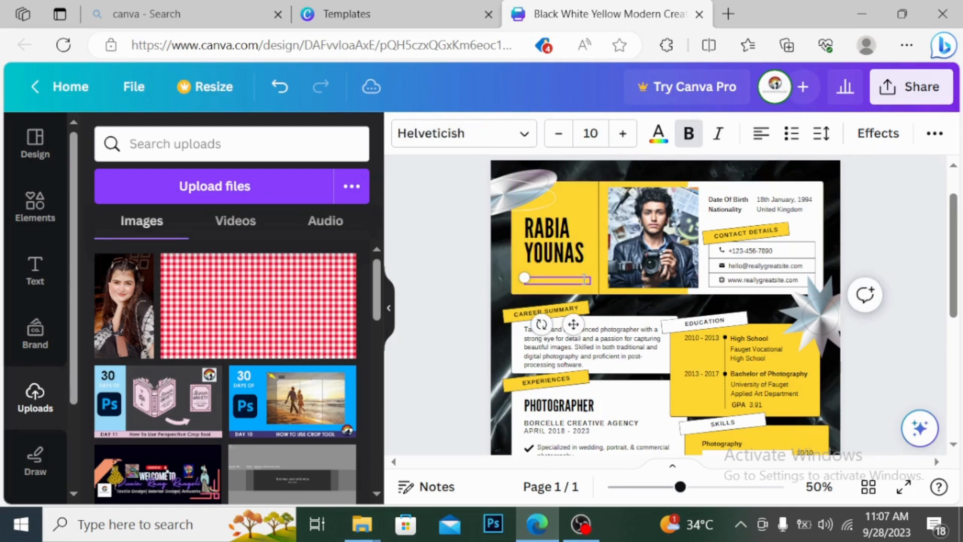
pyautogui.write('TEXTILE DESIGNER')
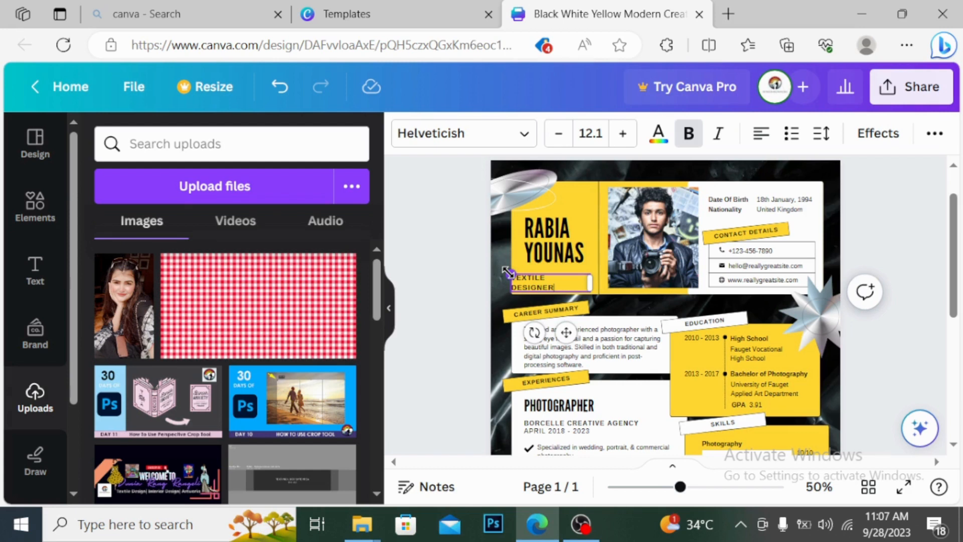
pyautogui.moveTo(508, 272); pyautogui.dragTo(523, 277)
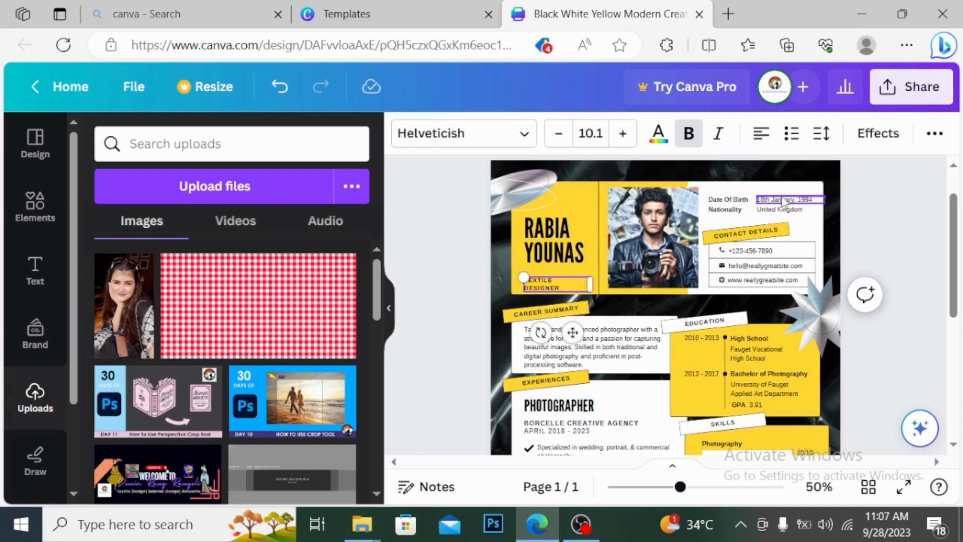
pyautogui.doubleClick(820, 199)
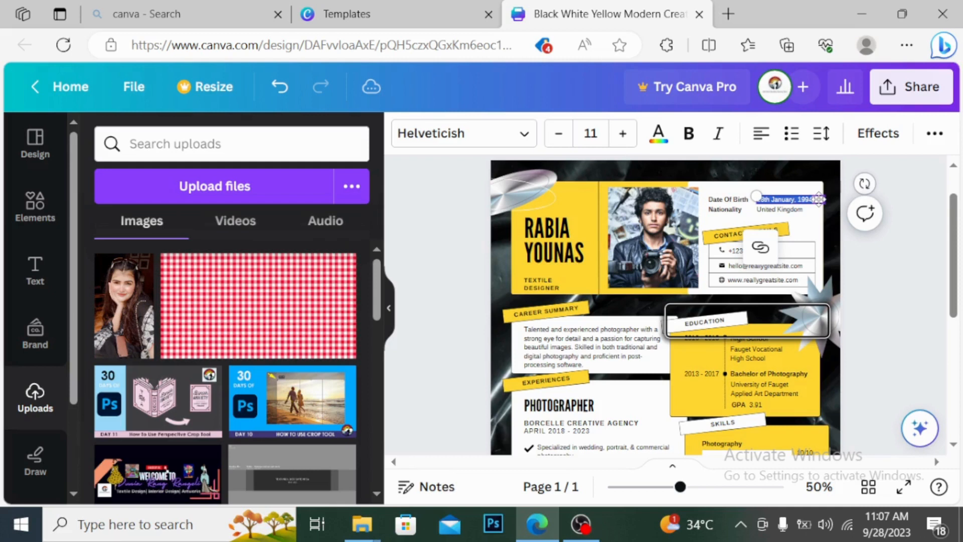
pyautogui.press('BackSpace')
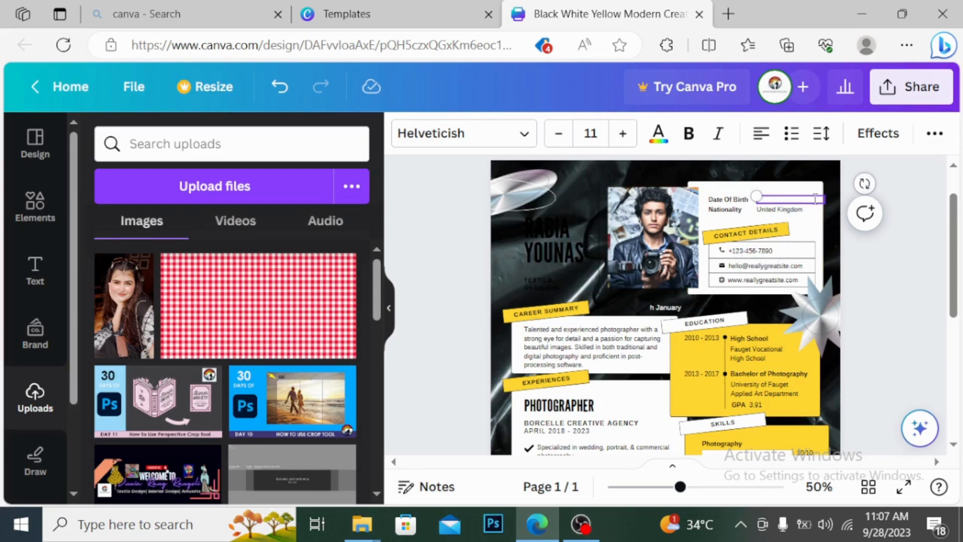
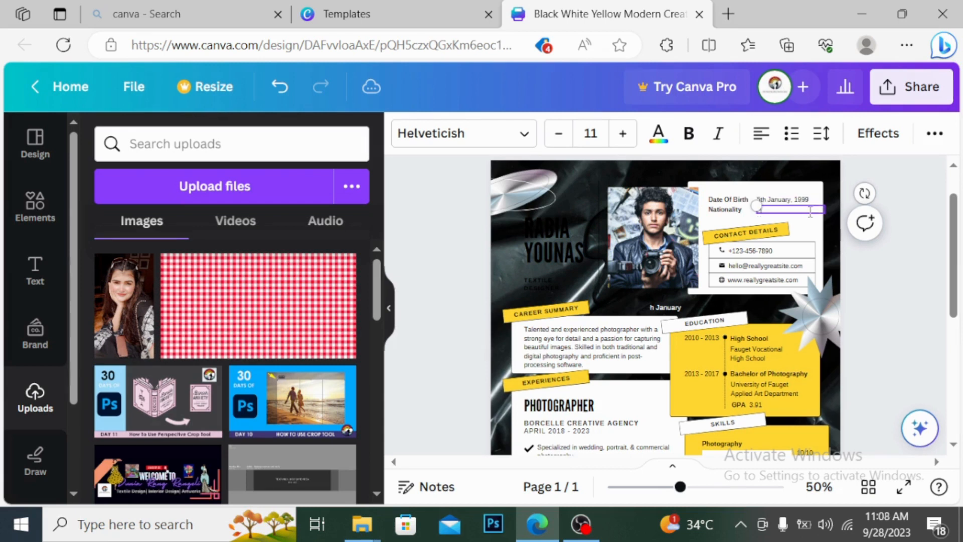
pyautogui.write('Pakistan')
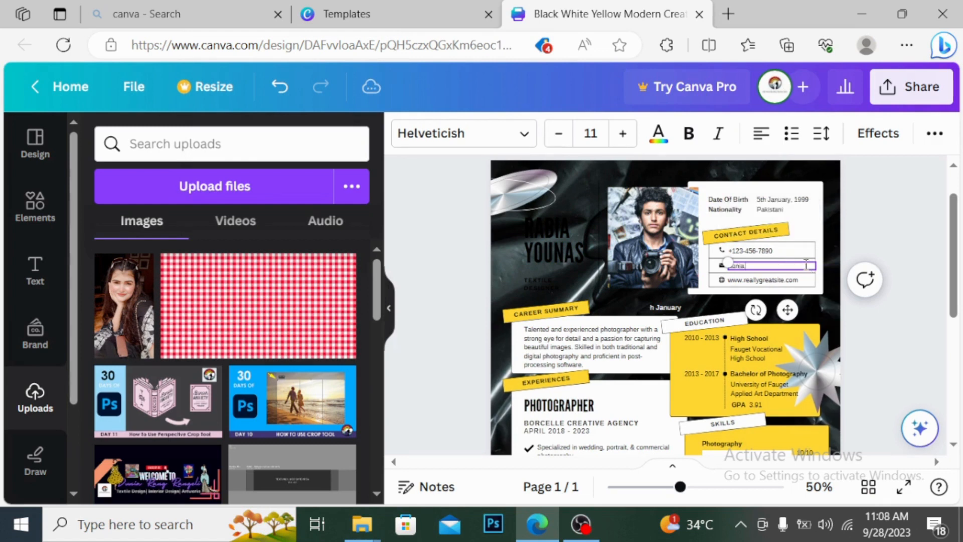
pyautogui.write('.rang.rang')
# Step: Select all of the Career Summary sample text and delete it
pyautogui.click(576, 354)
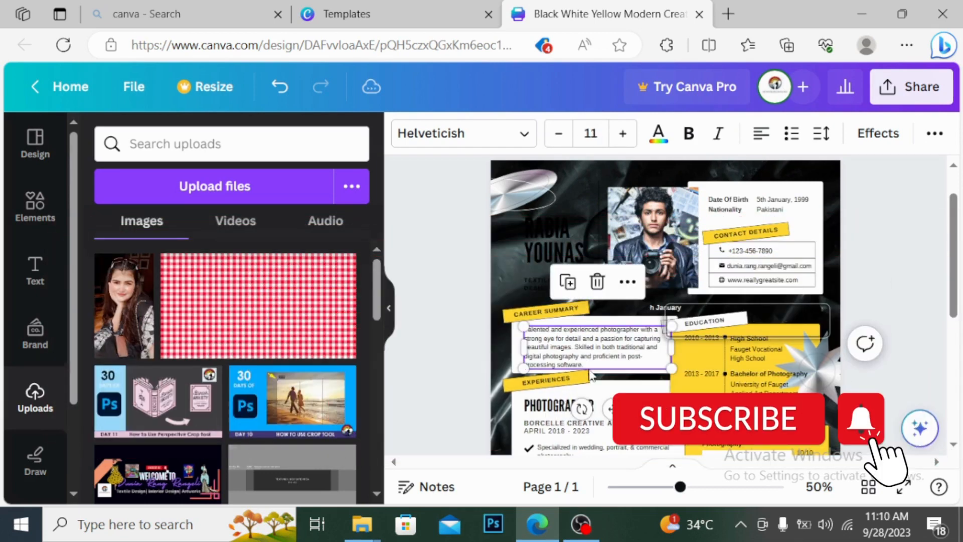
pyautogui.hotkey('ctrl', 'a')
pyautogui.press('BackSpace')
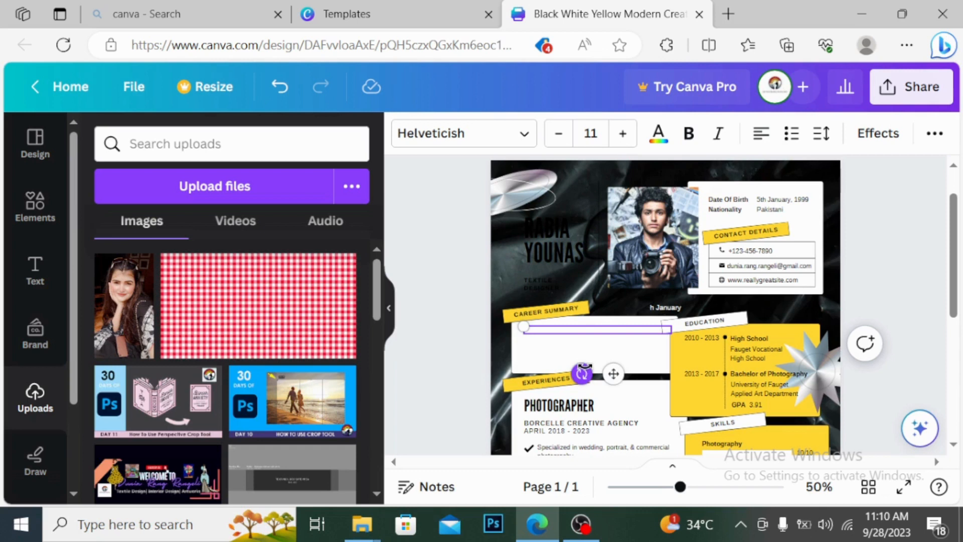
# Step: Write a Career Summary about working with fabrics and patterns and proficiency in Photoshop, enlarging its box
pyautogui.write('Talented and experienced Designer with strong eyefor detail and passion')
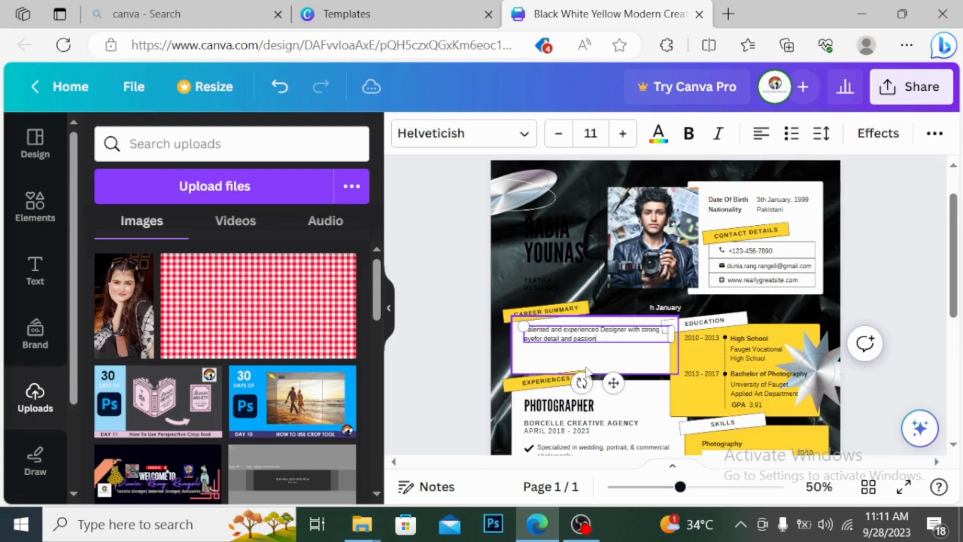
pyautogui.write('for working with fabrics and patt')
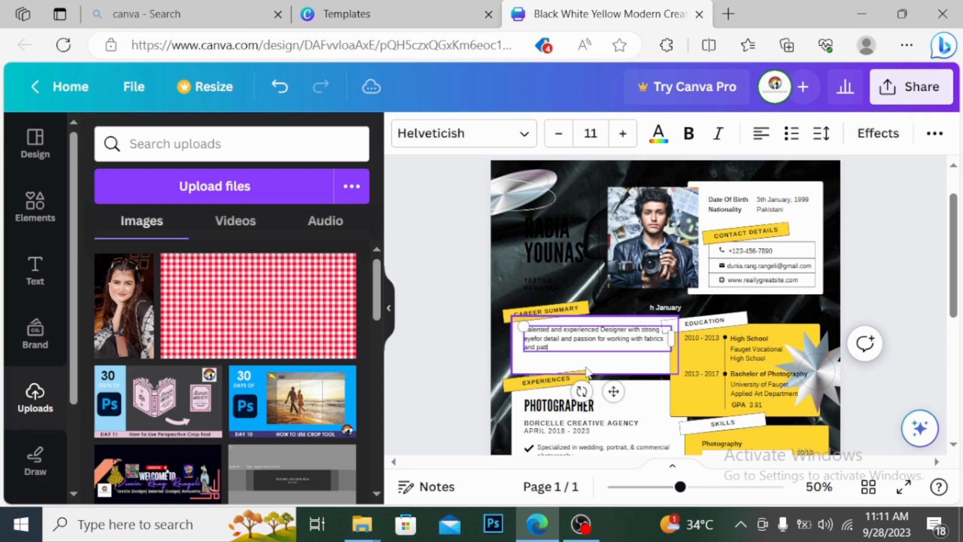
pyautogui.write('erns')
pyautogui.write('. Skilled in both traditional and digital')
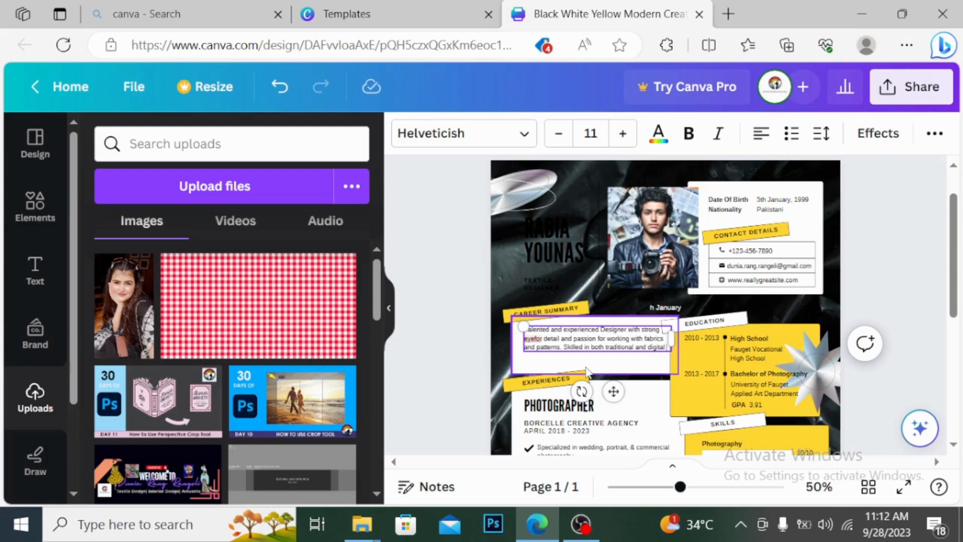
pyautogui.moveTo(587, 371); pyautogui.dragTo(585, 367)
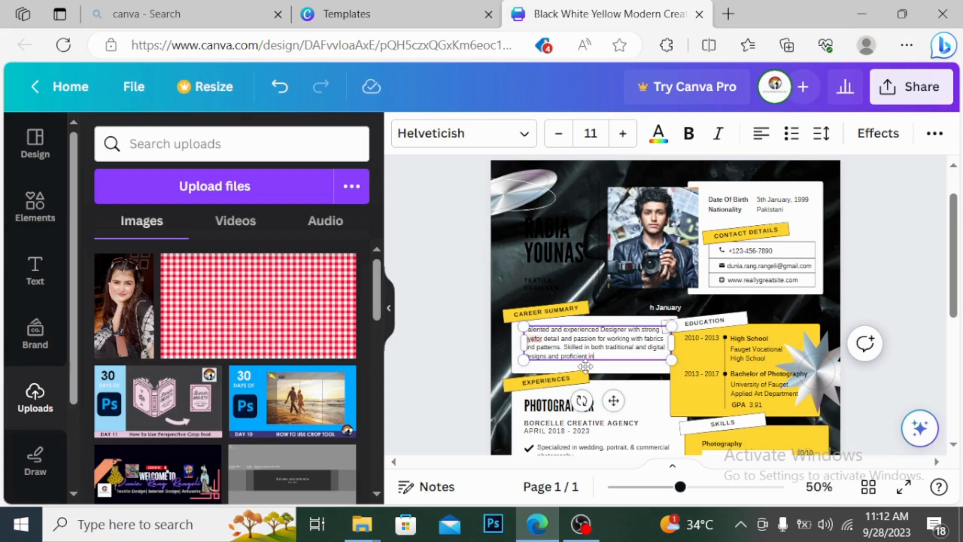
pyautogui.write('Photoshop and illustrator')
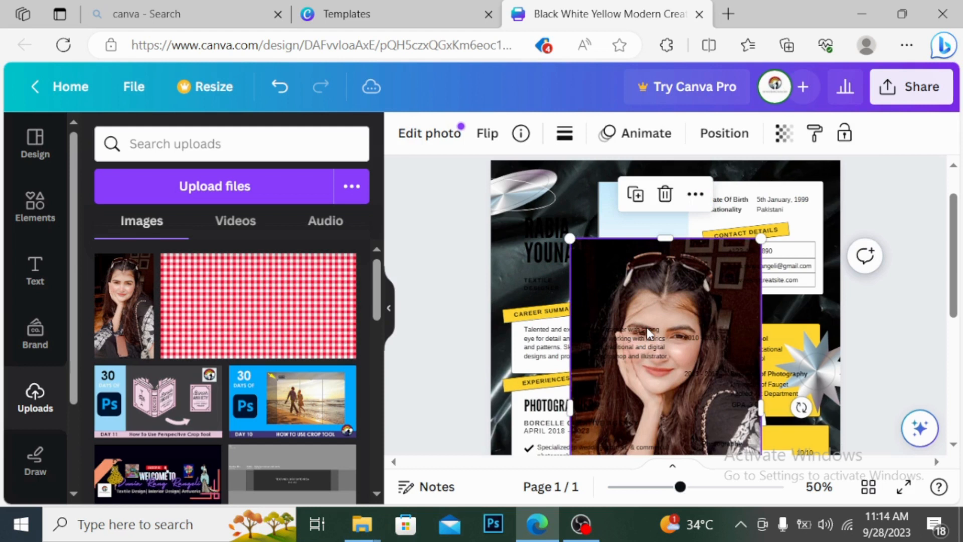
# Step: Resize the uploaded portrait and fit it into the header photo frame beside the name
pyautogui.moveTo(647, 332); pyautogui.dragTo(719, 439)
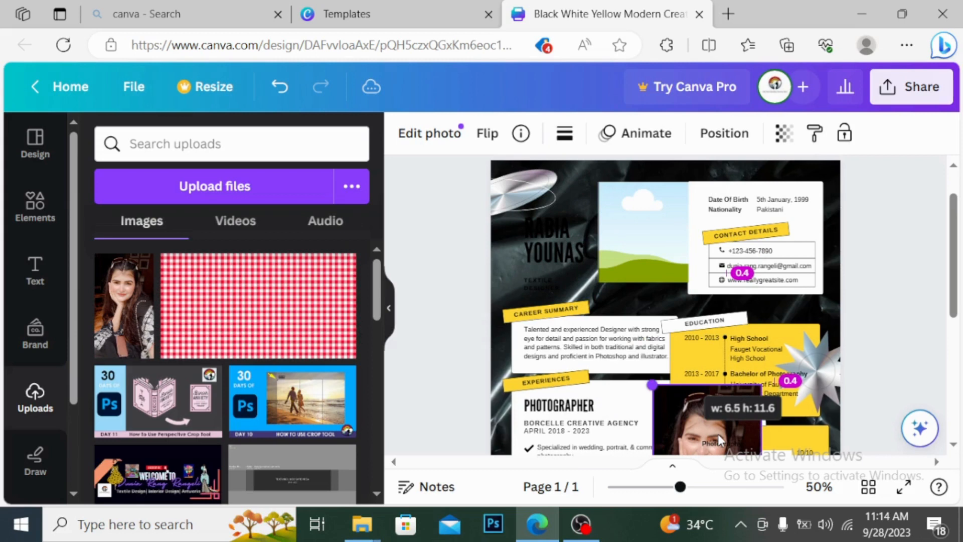
pyautogui.moveTo(720, 440); pyautogui.dragTo(775, 258)
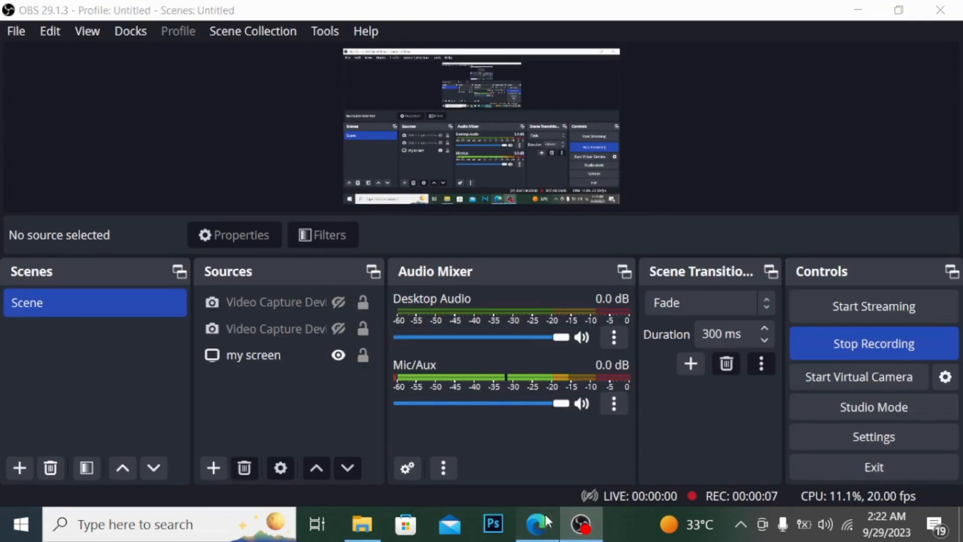
pyautogui.click(546, 514)
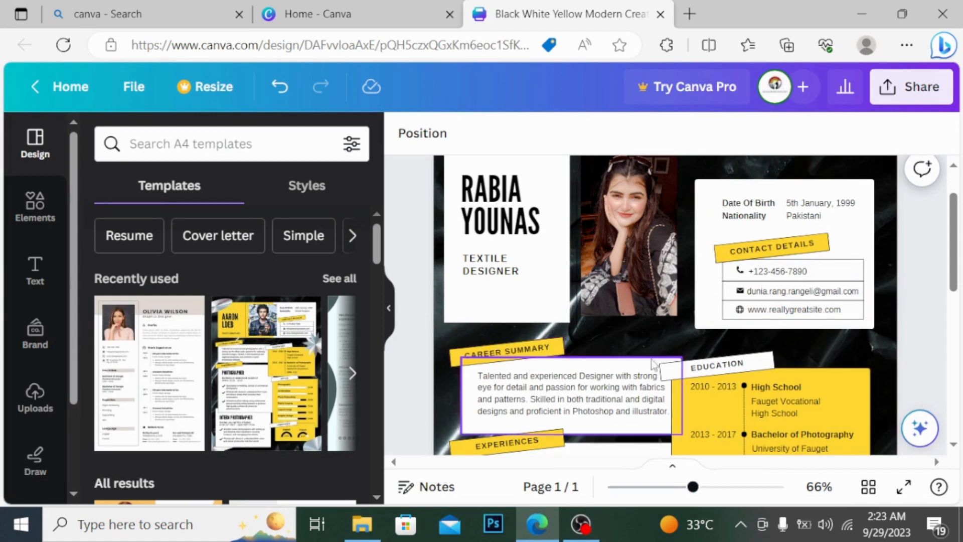
# Step: Replace the school name with ILM College For Women Sargodha
pyautogui.scroll(5, 735, 435)
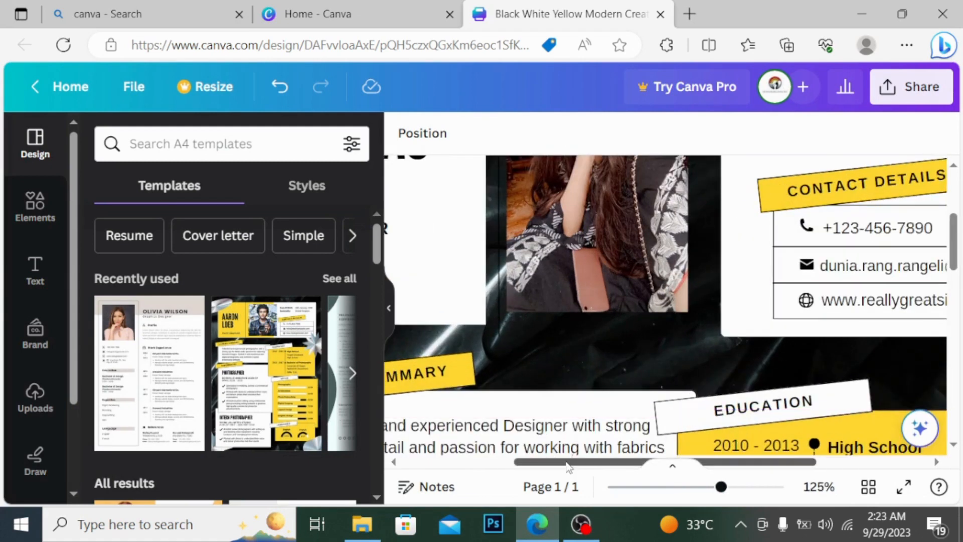
pyautogui.moveTo(567, 462); pyautogui.dragTo(503, 462)
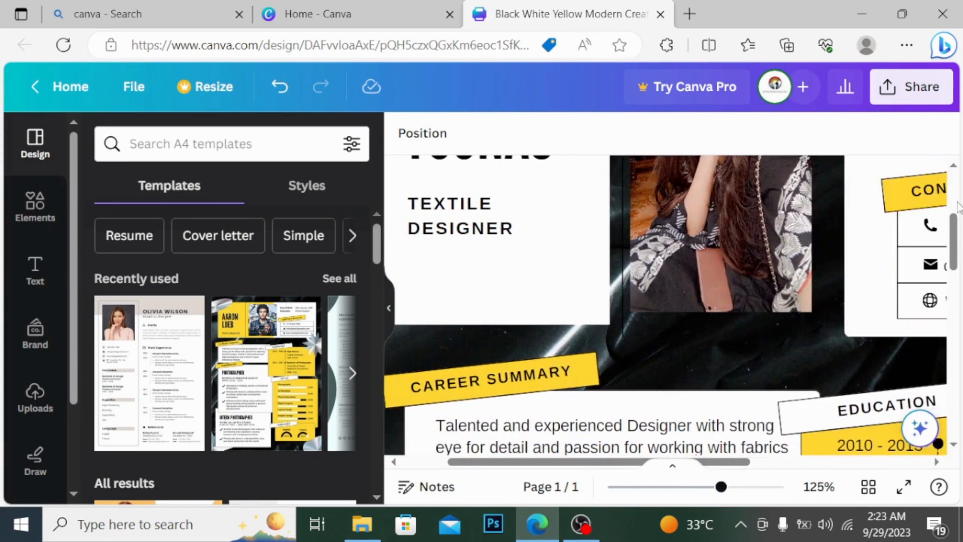
pyautogui.moveTo(960, 223); pyautogui.dragTo(962, 233)
pyautogui.moveTo(538, 466); pyautogui.dragTo(673, 466)
pyautogui.click(774, 389)
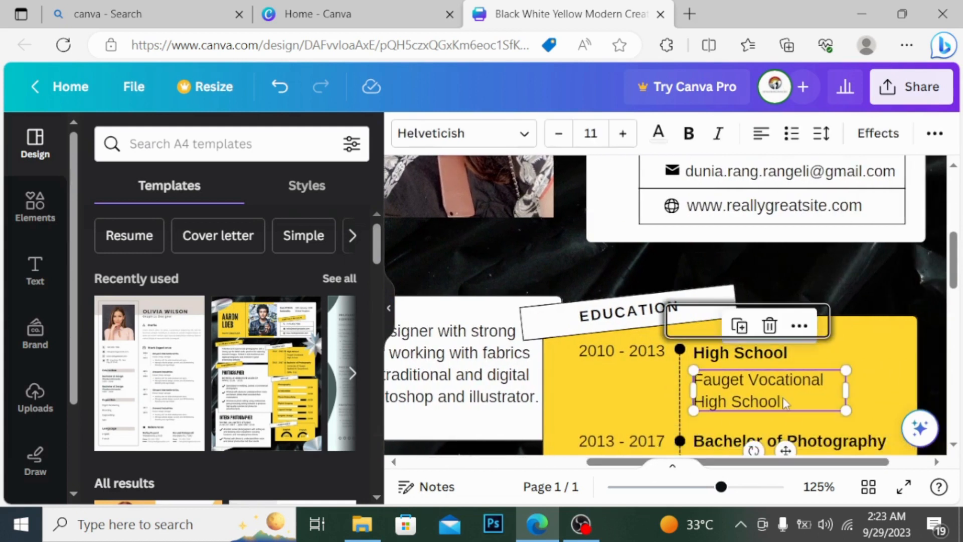
pyautogui.doubleClick(783, 399)
pyautogui.press('BackSpace')
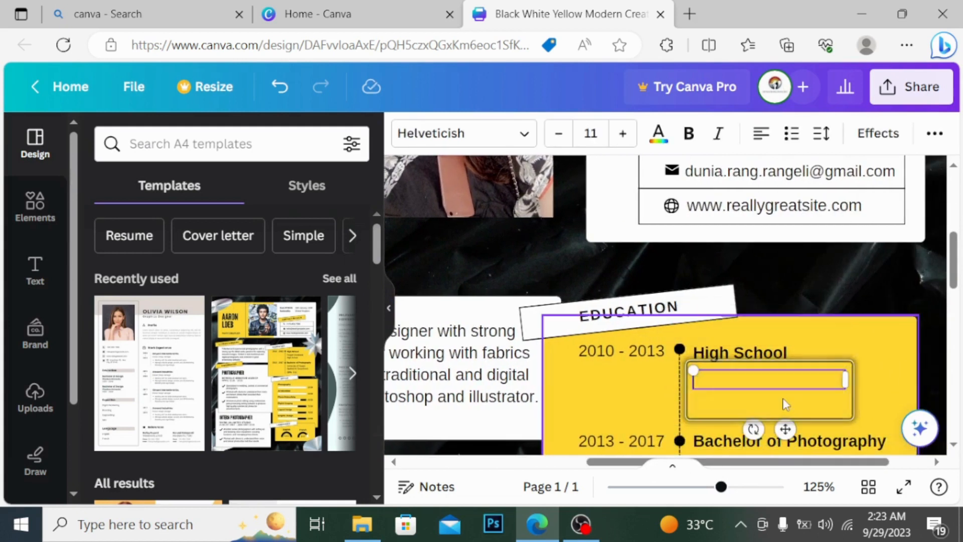
pyautogui.write('ILM ')
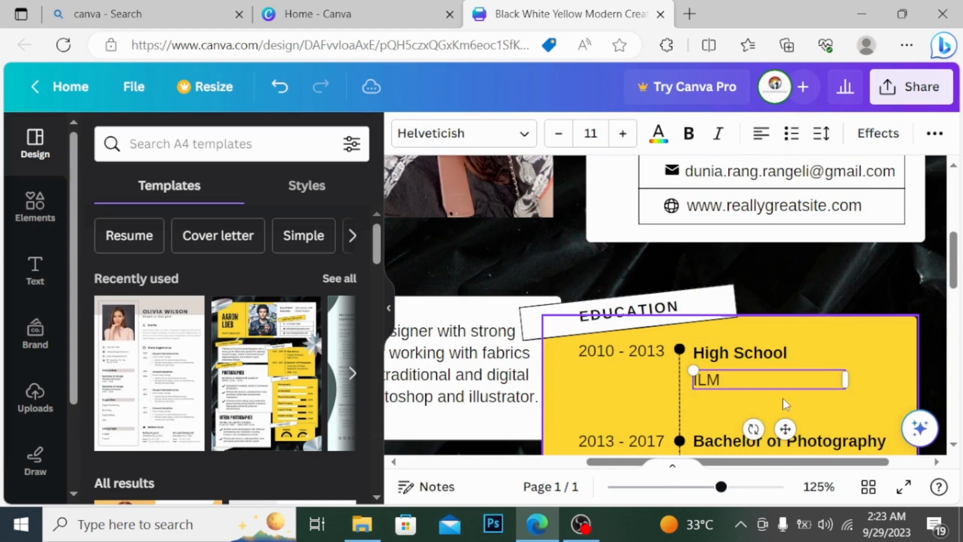
pyautogui.write('College Foe')
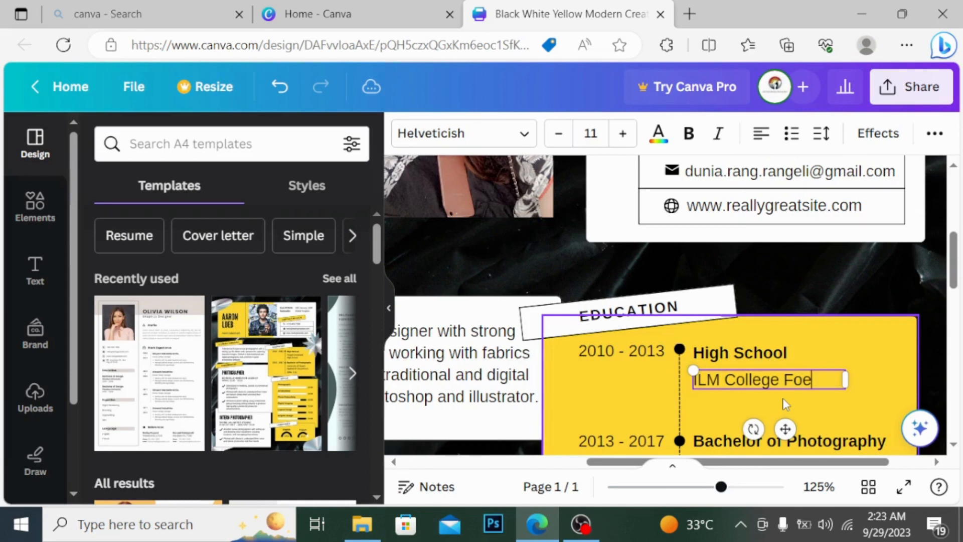
pyautogui.press('BackSpace')
pyautogui.write('r Wome')
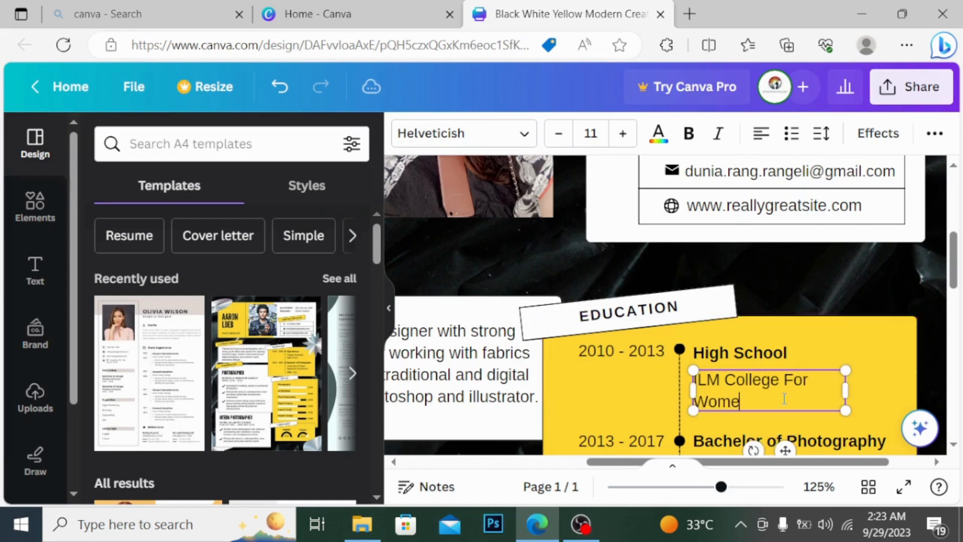
pyautogui.write('n Sargo')
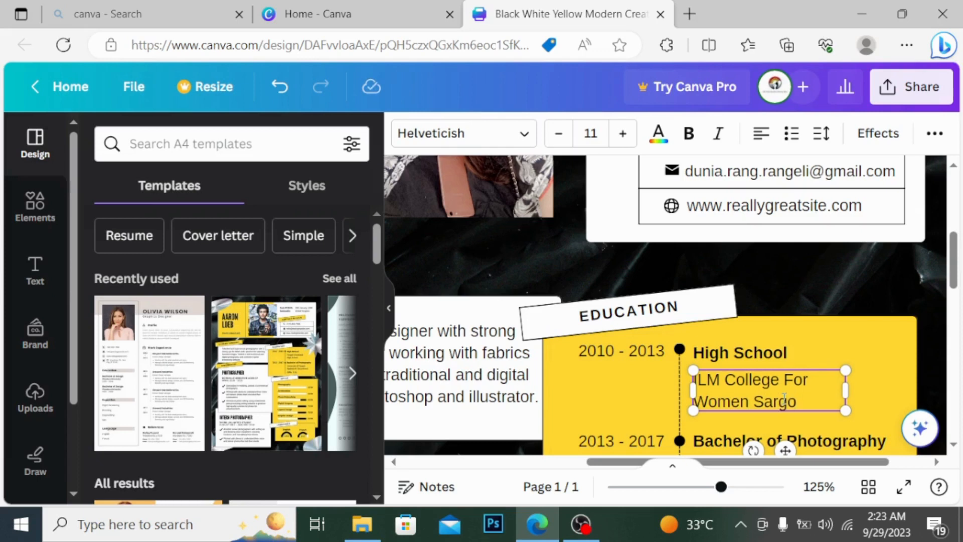
pyautogui.write('dha')
# Step: Rename the degree heading to Bachelor of Textile Design
pyautogui.moveTo(957, 270); pyautogui.dragTo(956, 281)
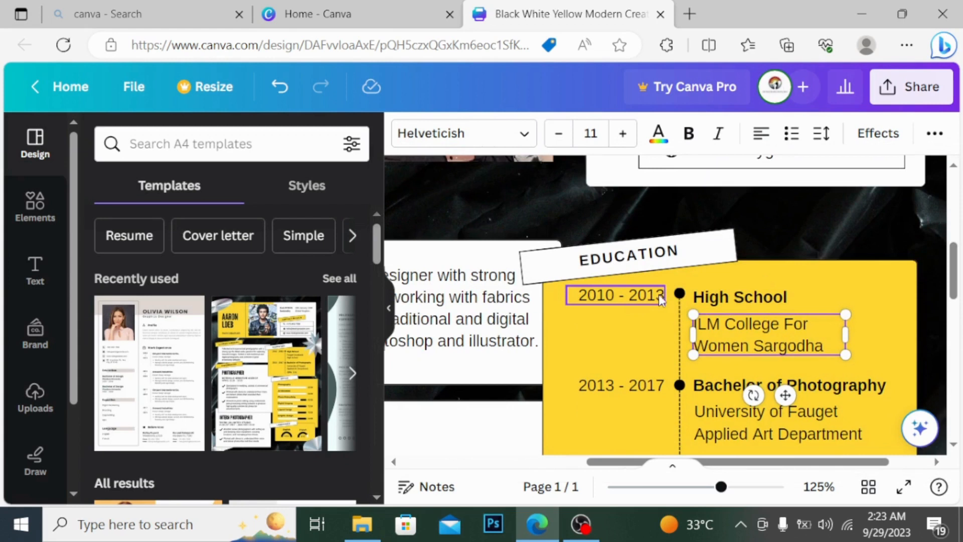
pyautogui.click(640, 393)
pyautogui.click(713, 386)
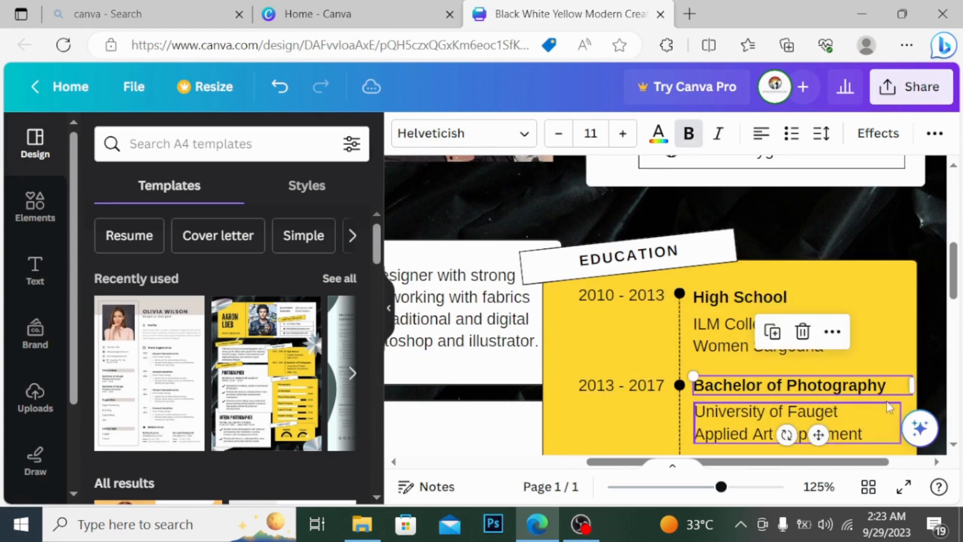
pyautogui.click(893, 384)
pyautogui.click(893, 384)
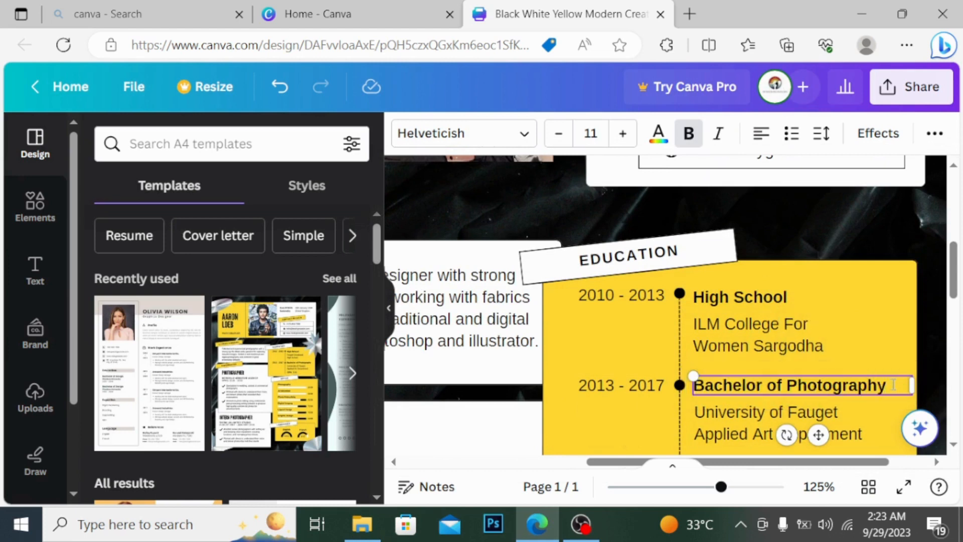
pyautogui.press('BackSpace')
pyautogui.press('BackSpace')
pyautogui.press('BackSpace')
pyautogui.press('BackSpace')
pyautogui.press('BackSpace')
pyautogui.press('BackSpace')
pyautogui.press('BackSpace')
pyautogui.press('BackSpace')
pyautogui.press('BackSpace')
pyautogui.press('BackSpace')
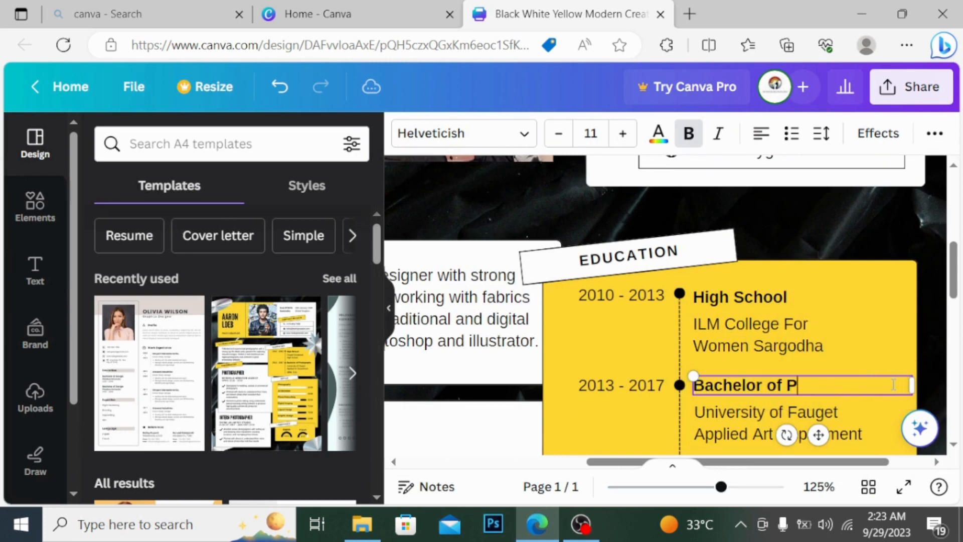
pyautogui.press('BackSpace')
pyautogui.write('Textile Des')
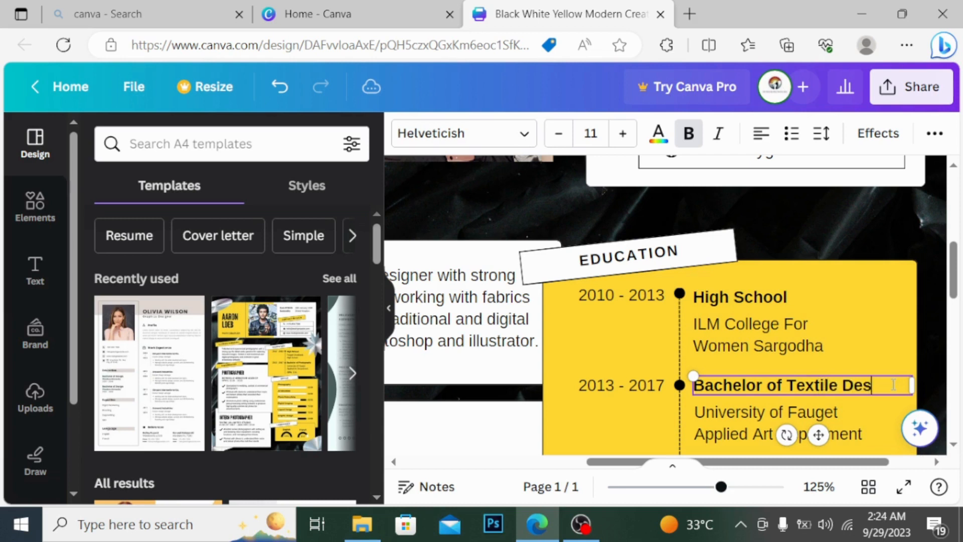
pyautogui.write('ign')
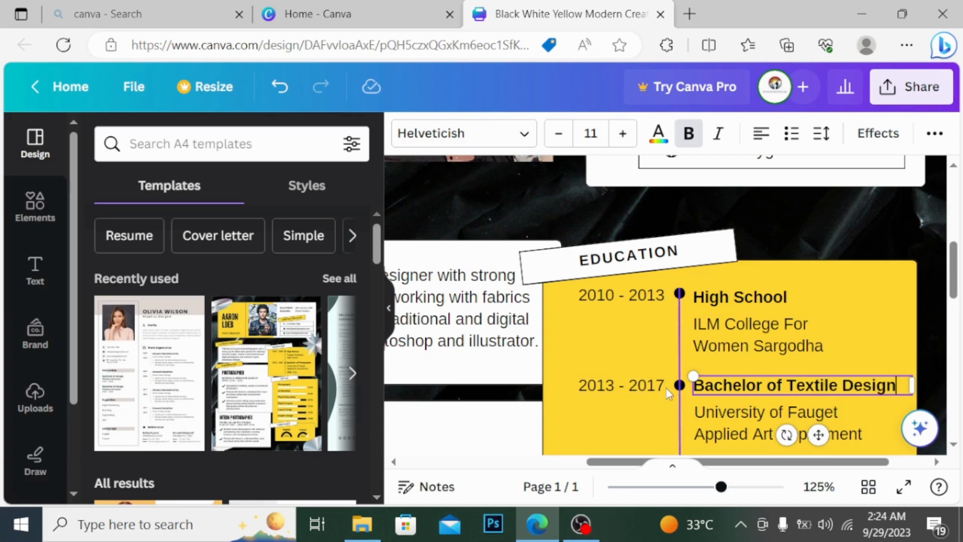
# Step: Change the degree dates from 2013 - 2017 to 2018 - 2022
pyautogui.click(666, 389)
pyautogui.click(602, 392)
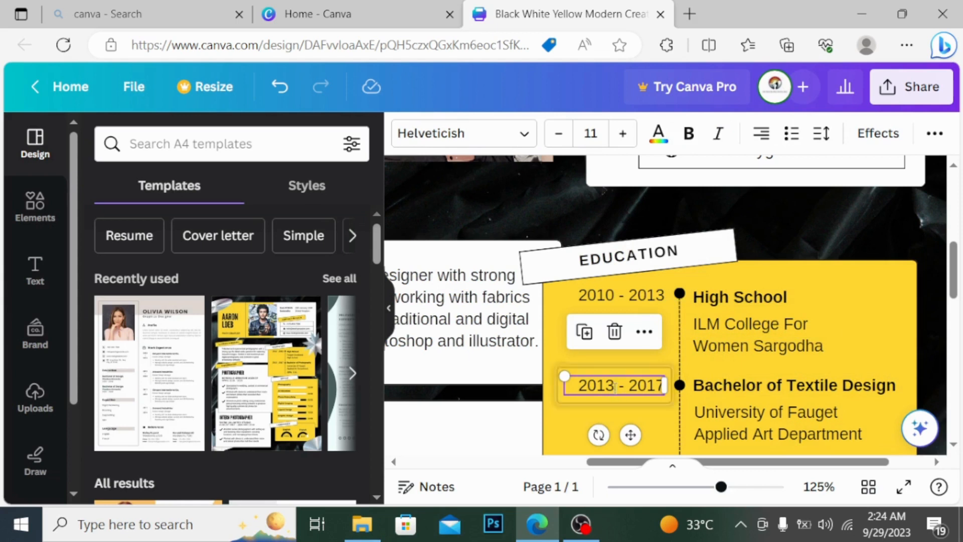
pyautogui.doubleClick(615, 389)
pyautogui.click(615, 389)
pyautogui.press('BackSpace')
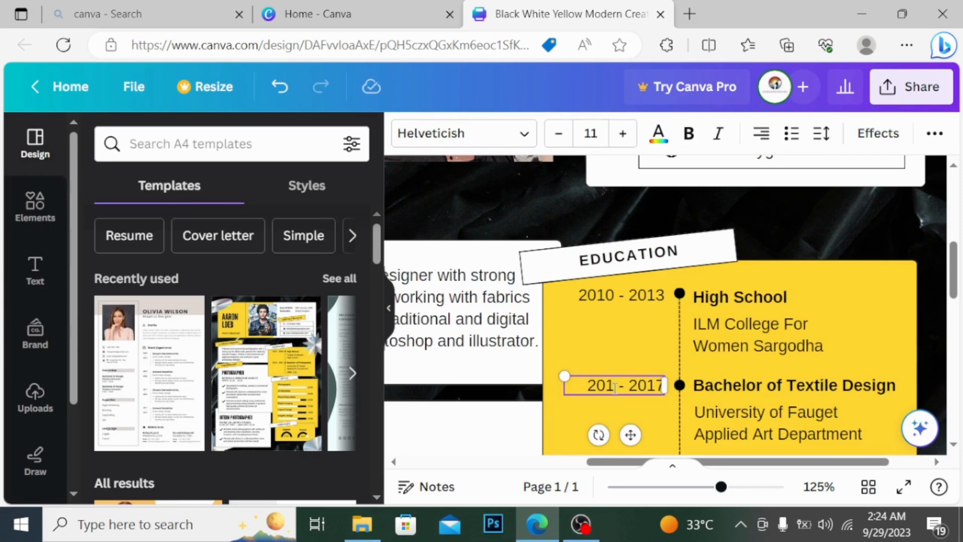
pyautogui.write('8')
pyautogui.click(662, 386)
pyautogui.press('BackSpace')
pyautogui.press('BackSpace')
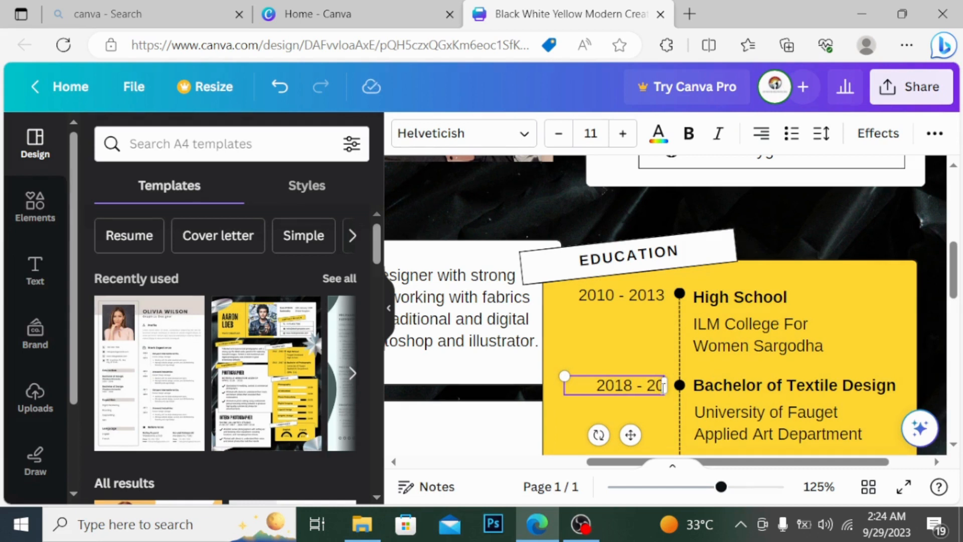
pyautogui.write('22')
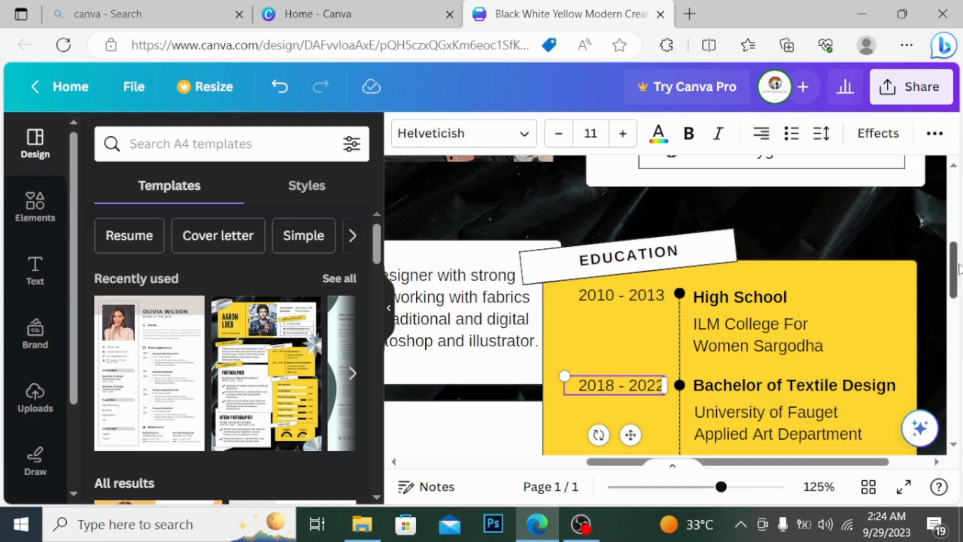
pyautogui.moveTo(958, 269); pyautogui.dragTo(960, 285)
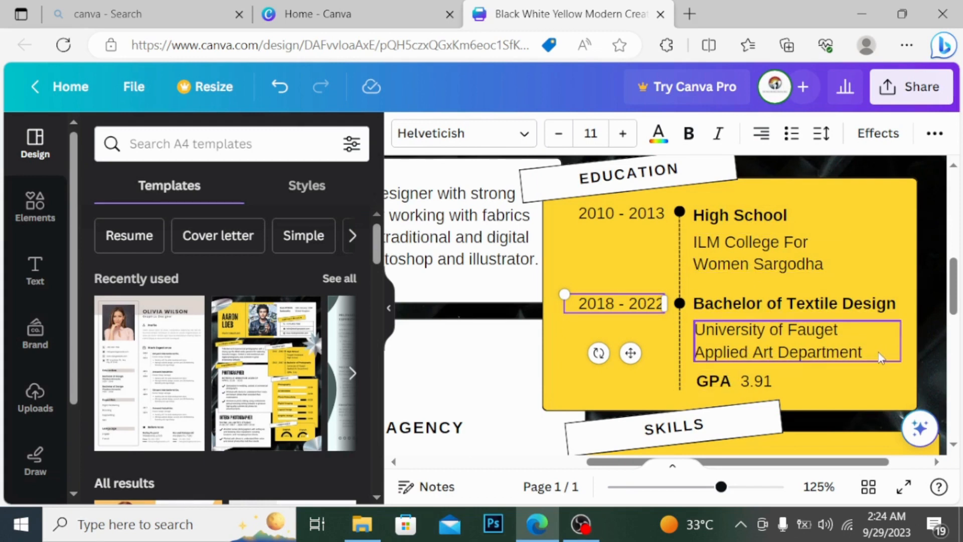
# Step: Clear the university and department line and start typing University
pyautogui.click(872, 330)
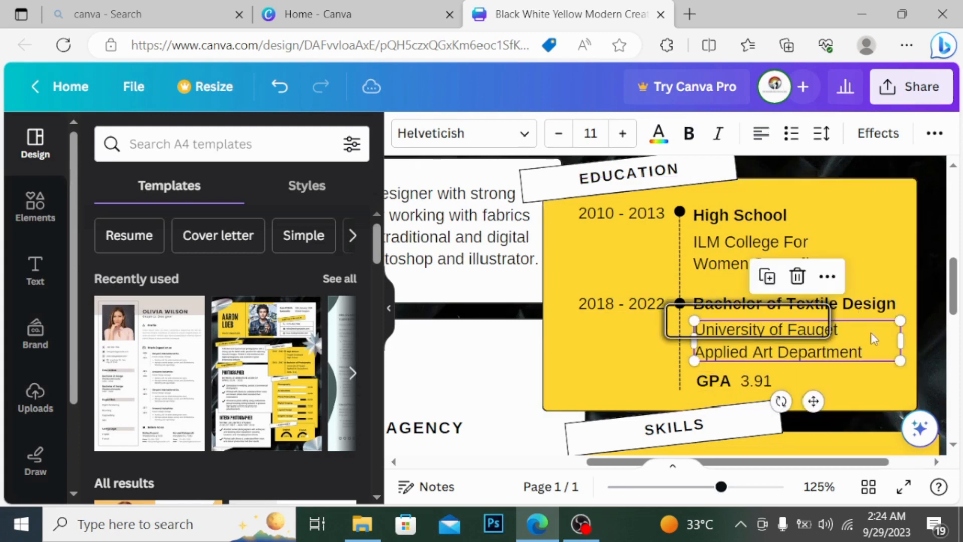
pyautogui.click(867, 340)
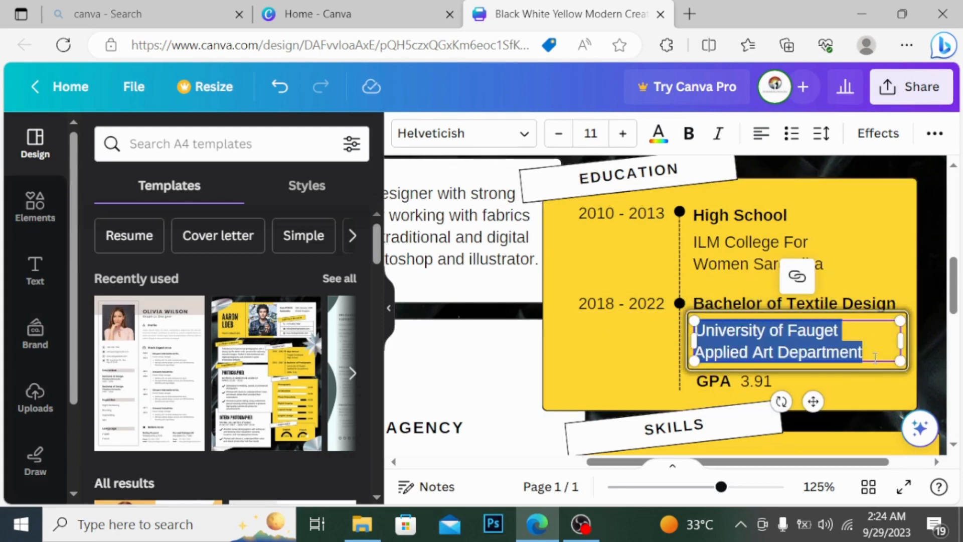
pyautogui.press('BackSpace')
pyautogui.write('iver')
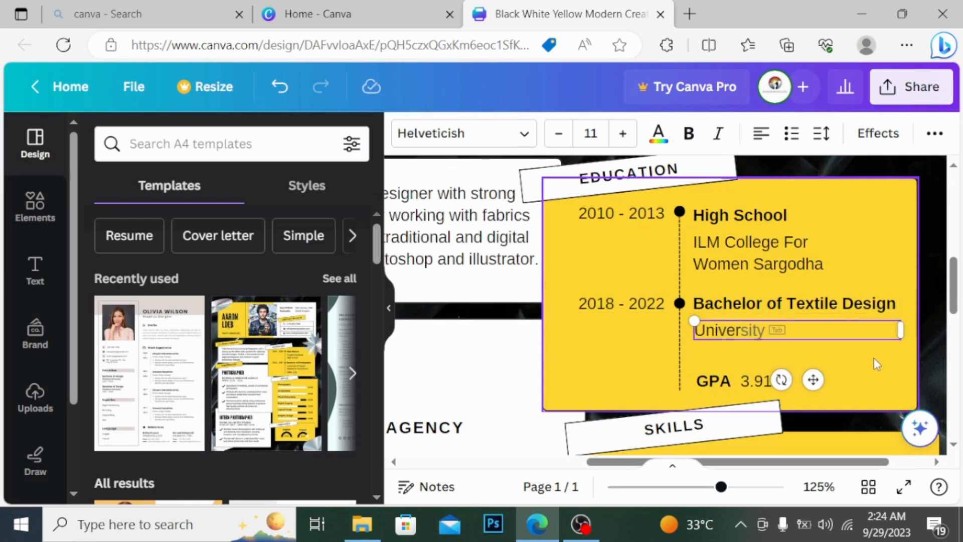
pyautogui.click(780, 333)
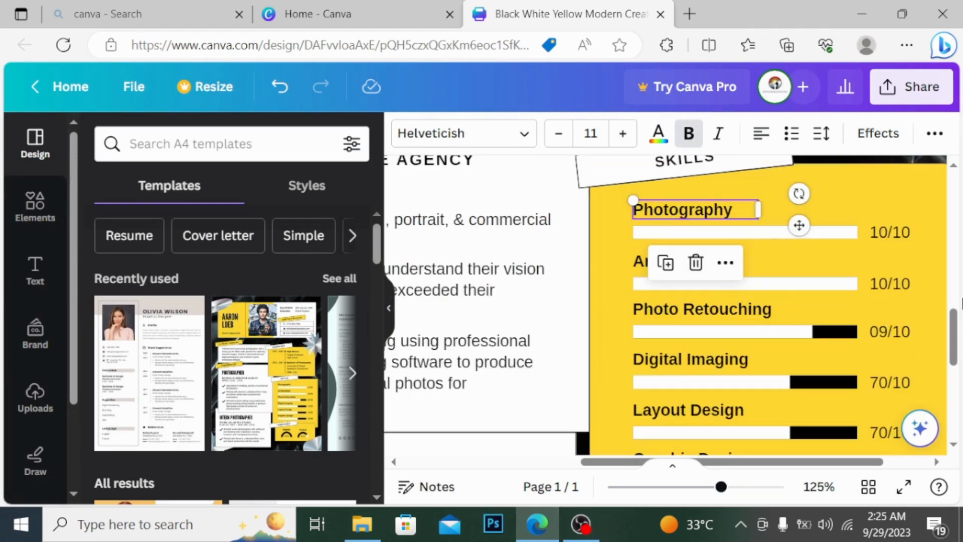
# Step: Scroll through the designs to bring up the finished resume beside the flower search results
pyautogui.moveTo(959, 329); pyautogui.dragTo(959, 363)
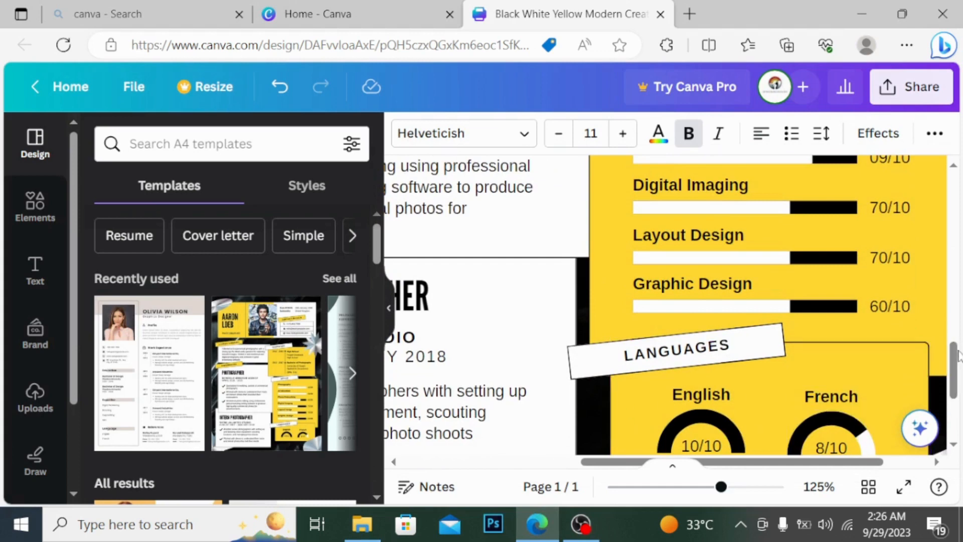
pyautogui.moveTo(960, 357); pyautogui.dragTo(961, 379)
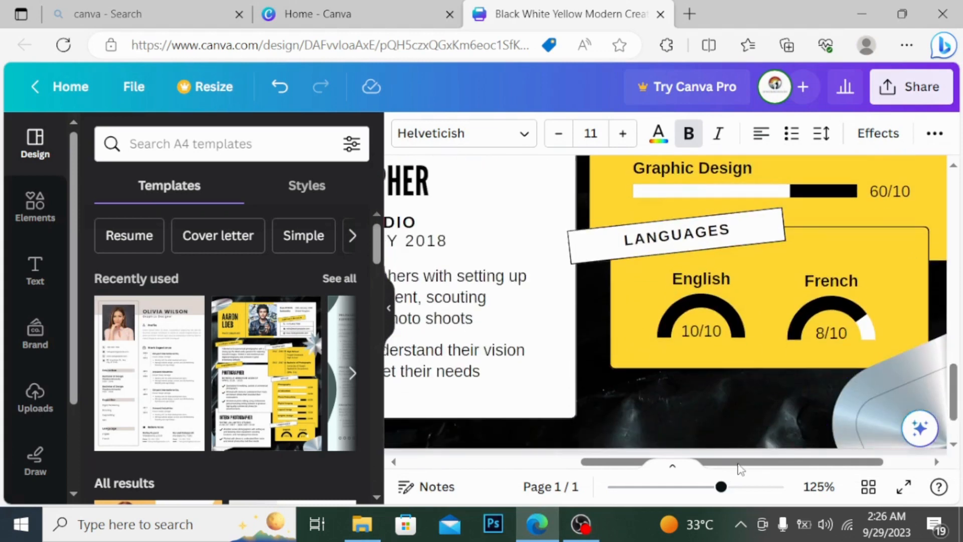
pyautogui.moveTo(737, 462); pyautogui.dragTo(589, 466)
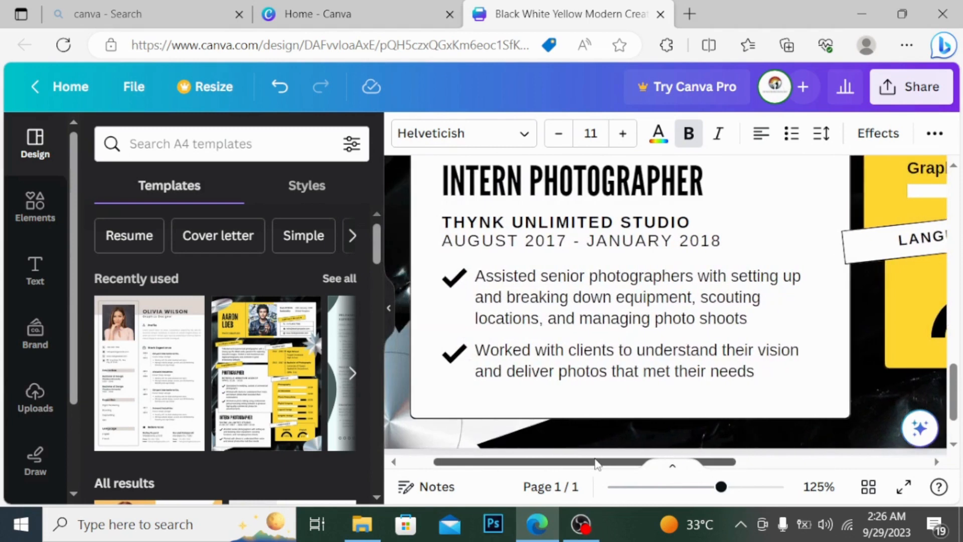
pyautogui.moveTo(958, 380); pyautogui.dragTo(962, 334)
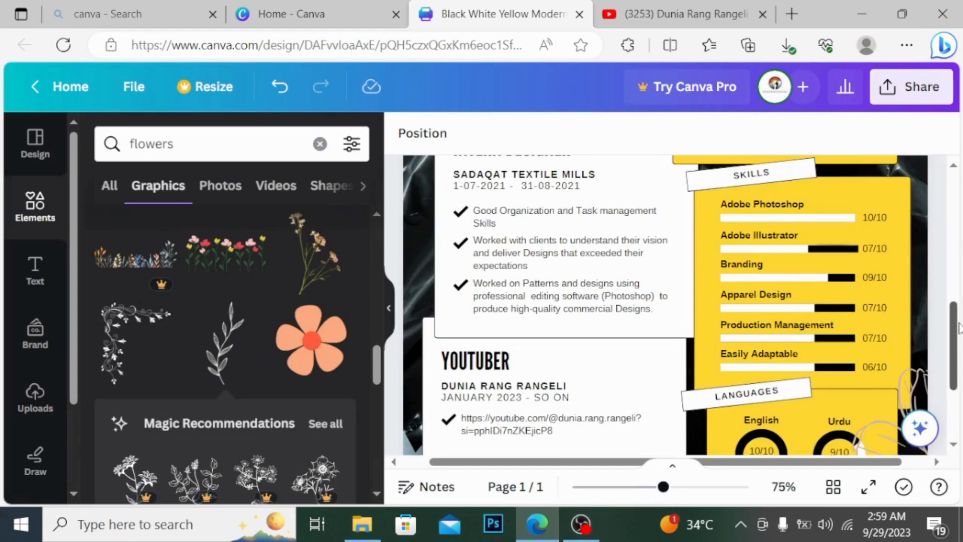
pyautogui.scroll(5, 961, 186)
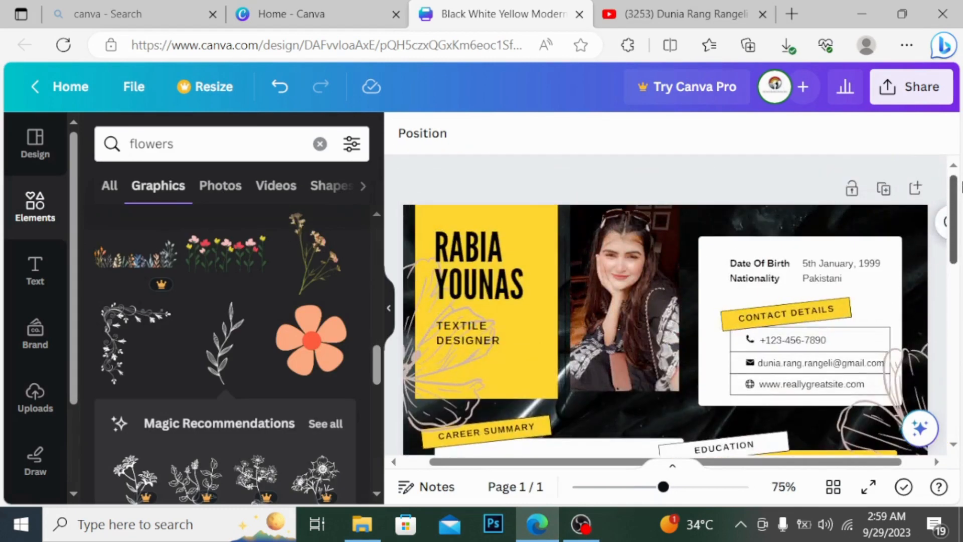
# Step: Select the flower outline graphic on the right and show its colour options
pyautogui.scroll(-1, 962, 203)
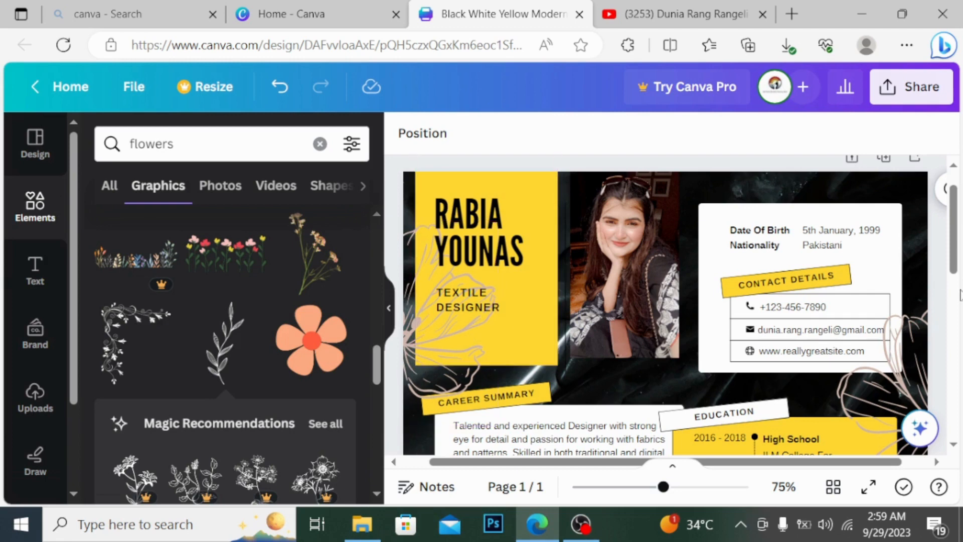
pyautogui.scroll(-2, 959, 248)
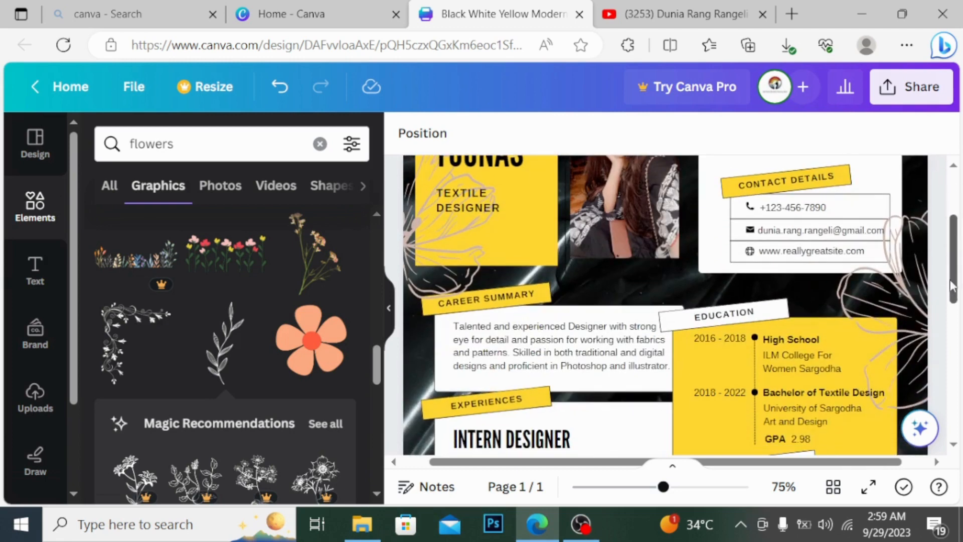
pyautogui.click(898, 295)
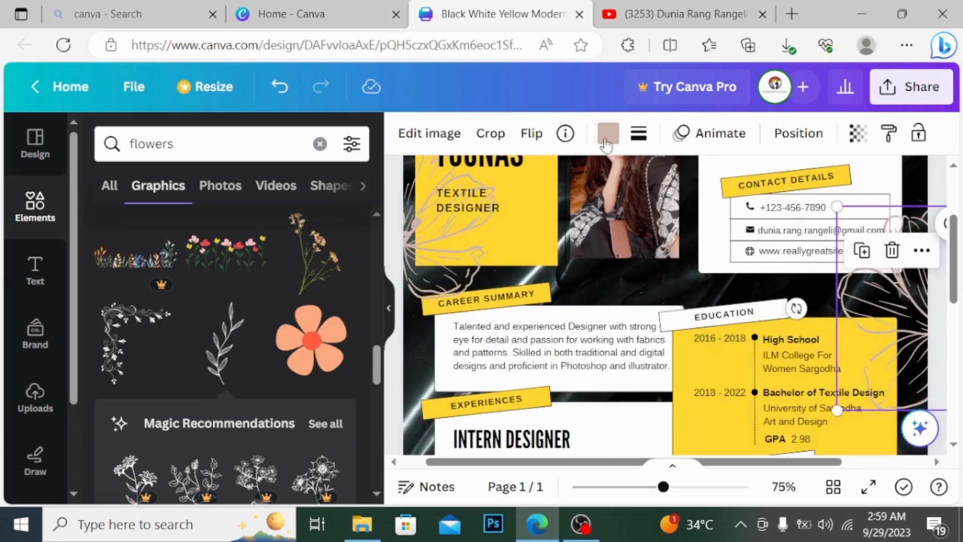
pyautogui.click(609, 133)
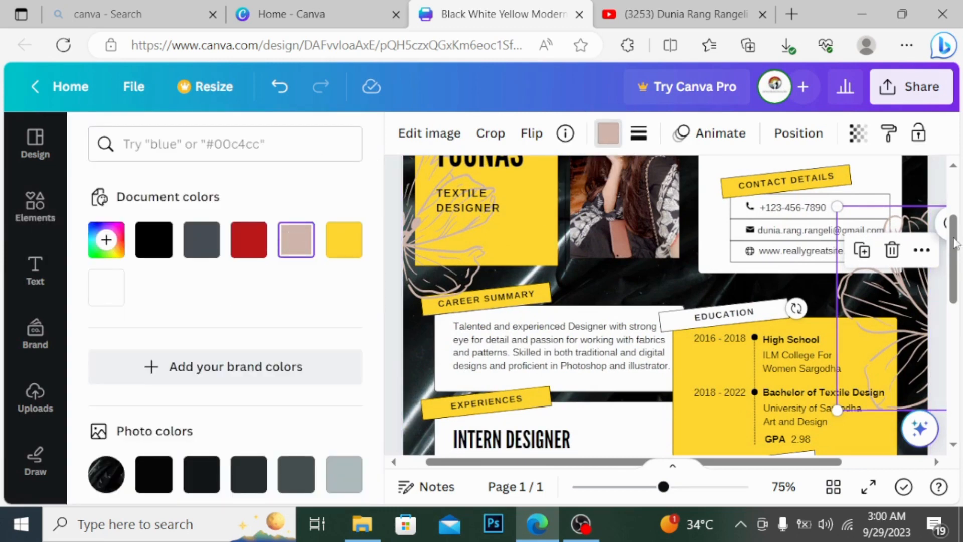
pyautogui.scroll(-2, 961, 271)
pyautogui.scroll(-3, 961, 271)
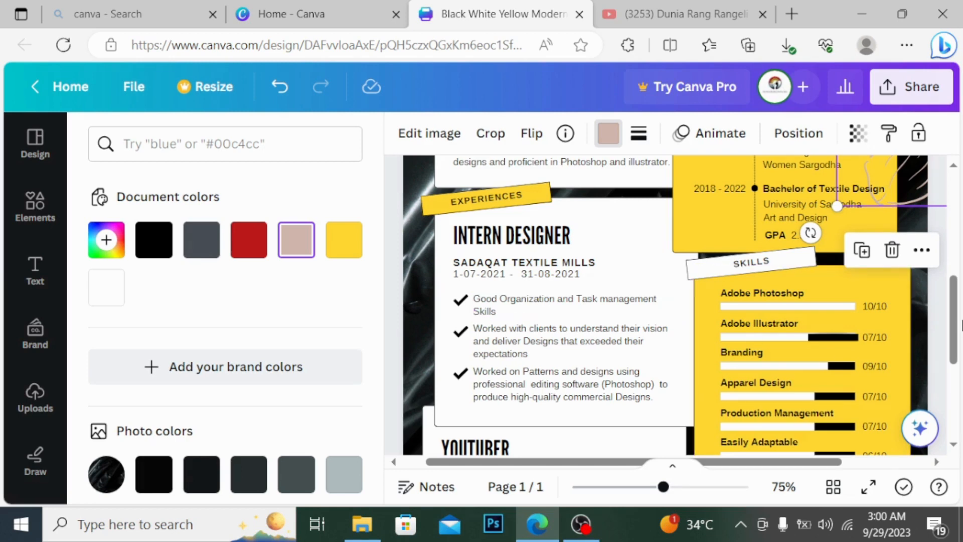
pyautogui.scroll(-4, 961, 325)
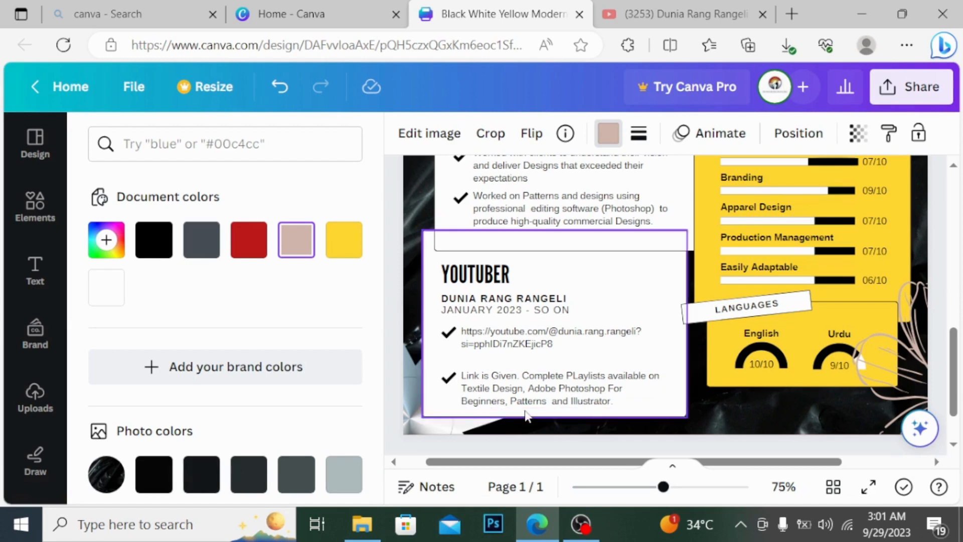
pyautogui.moveTo(957, 357); pyautogui.dragTo(960, 335)
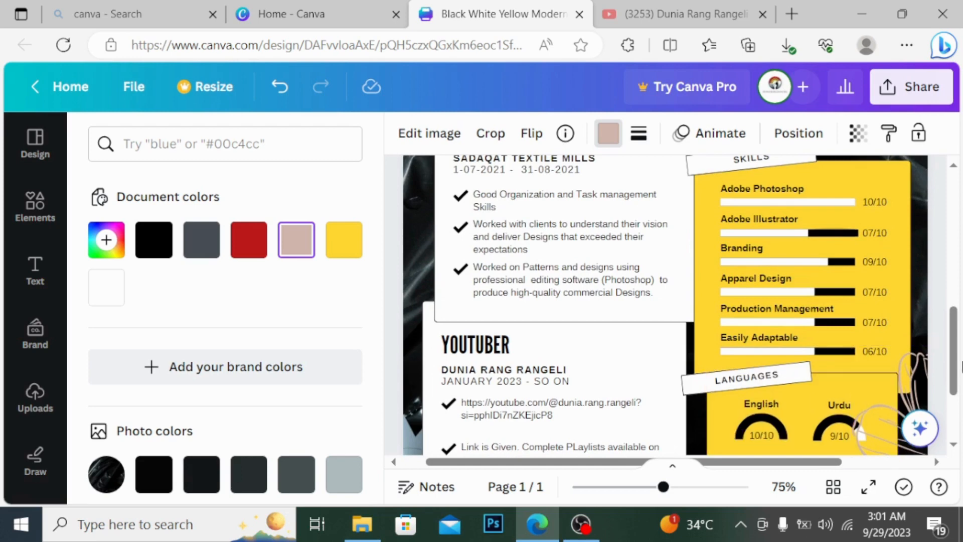
pyautogui.moveTo(962, 358); pyautogui.dragTo(959, 337)
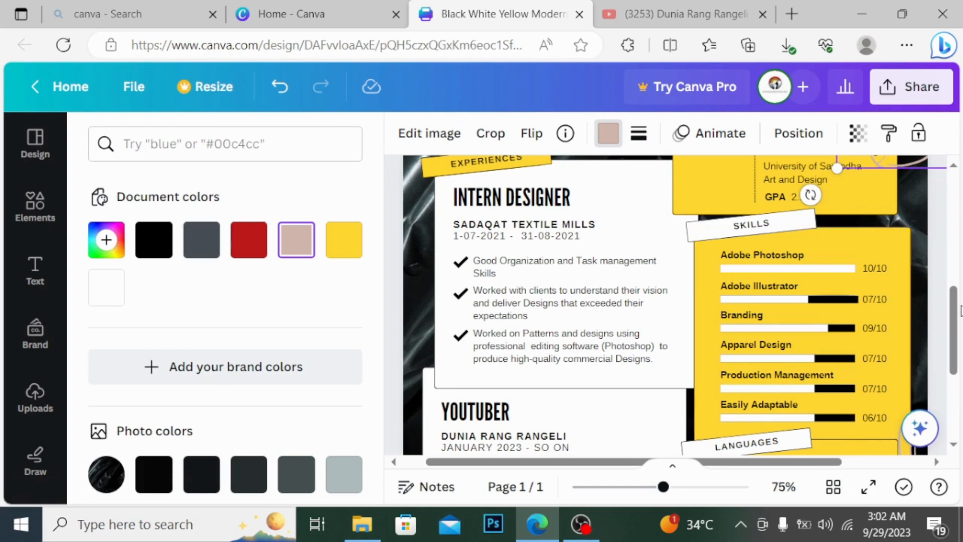
pyautogui.scroll(-5, 961, 311)
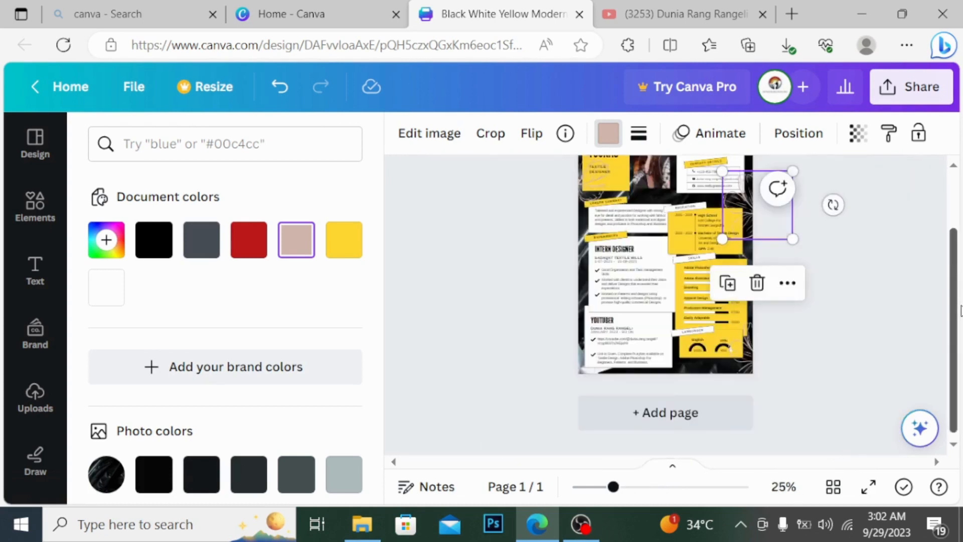
pyautogui.scroll(2, 960, 311)
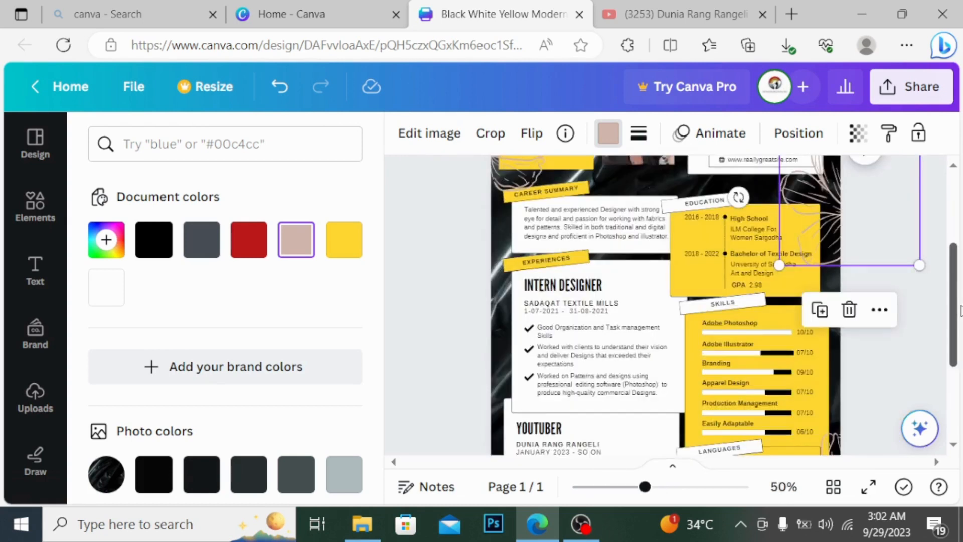
pyautogui.scroll(1, 961, 311)
pyautogui.moveTo(960, 311); pyautogui.dragTo(961, 281)
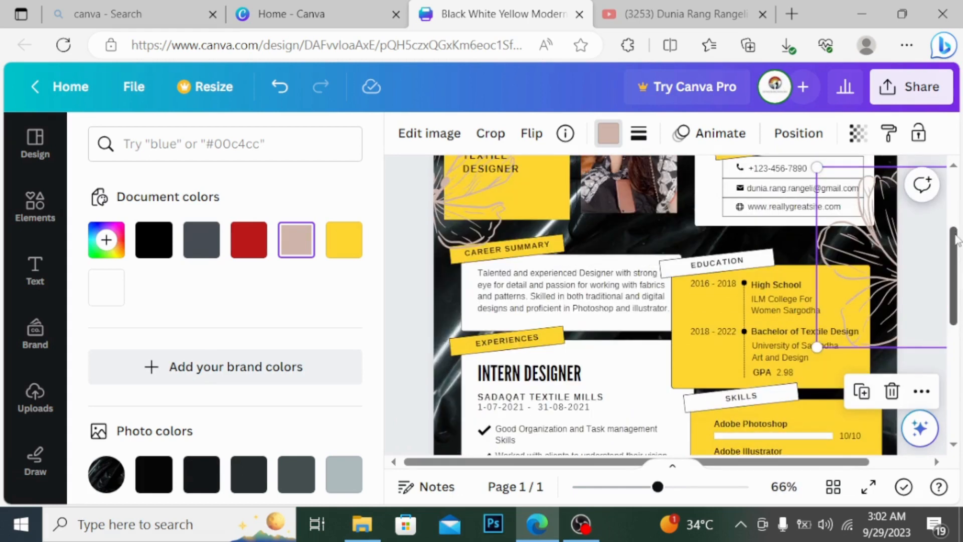
pyautogui.moveTo(958, 240); pyautogui.dragTo(954, 195)
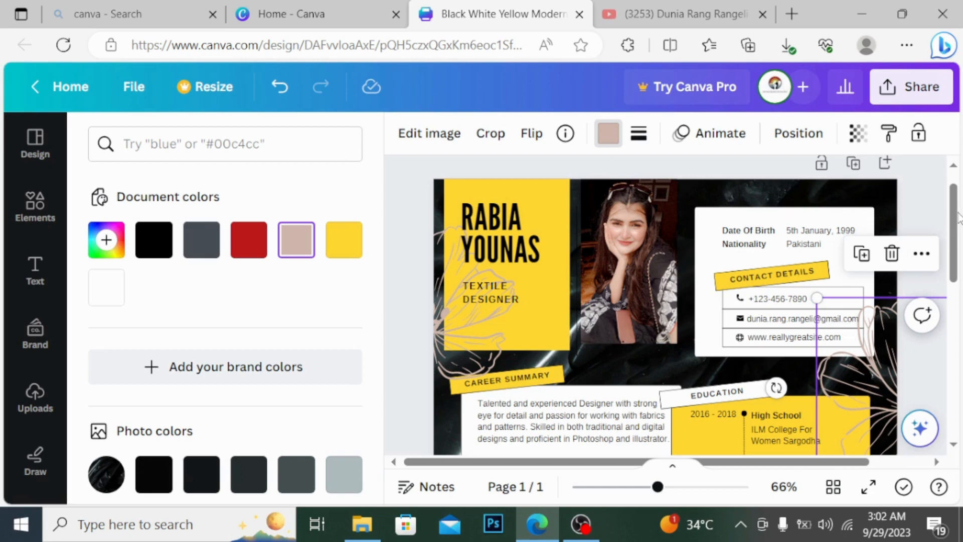
pyautogui.scroll(-2, 959, 218)
pyautogui.scroll(2, 960, 216)
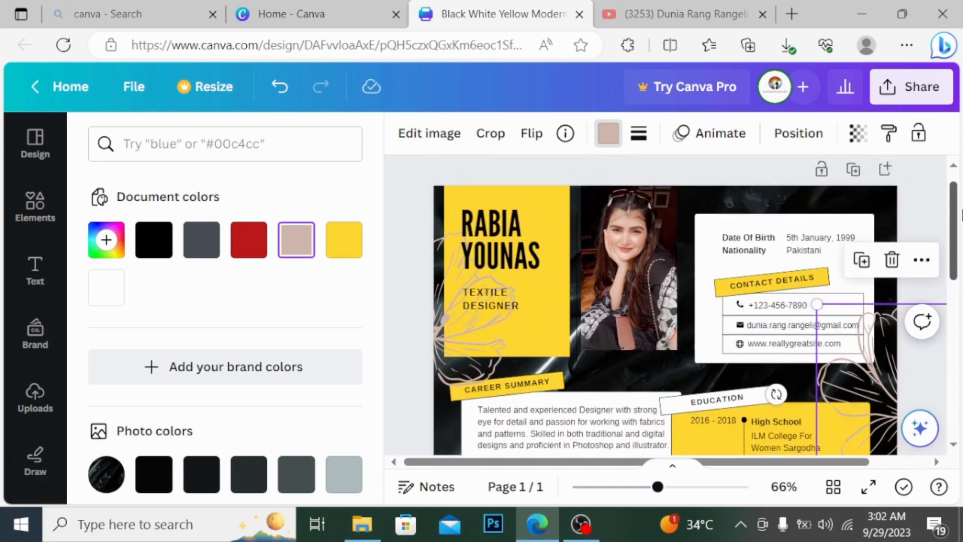
pyautogui.moveTo(962, 216)
pyautogui.mouseDown()
pyautogui.moveTo(962, 245)
pyautogui.moveTo(962, 232)
pyautogui.mouseUp()
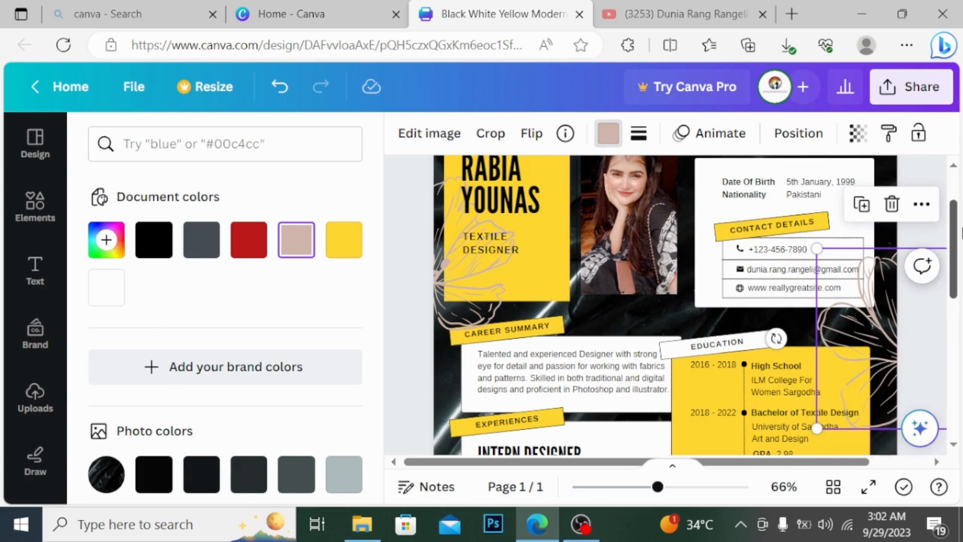
pyautogui.moveTo(962, 233); pyautogui.dragTo(948, 180)
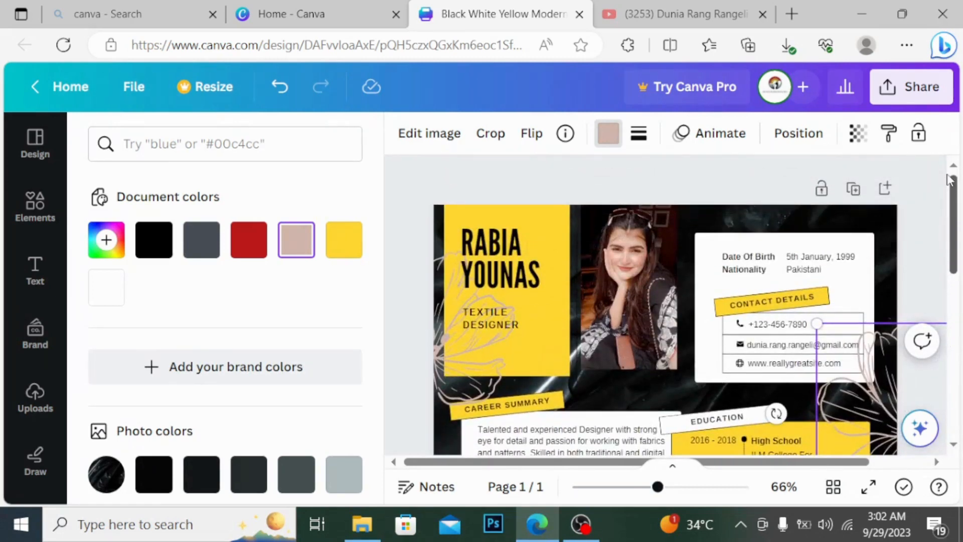
# Step: Download the resume as a PDF Standard file
pyautogui.click(910, 93)
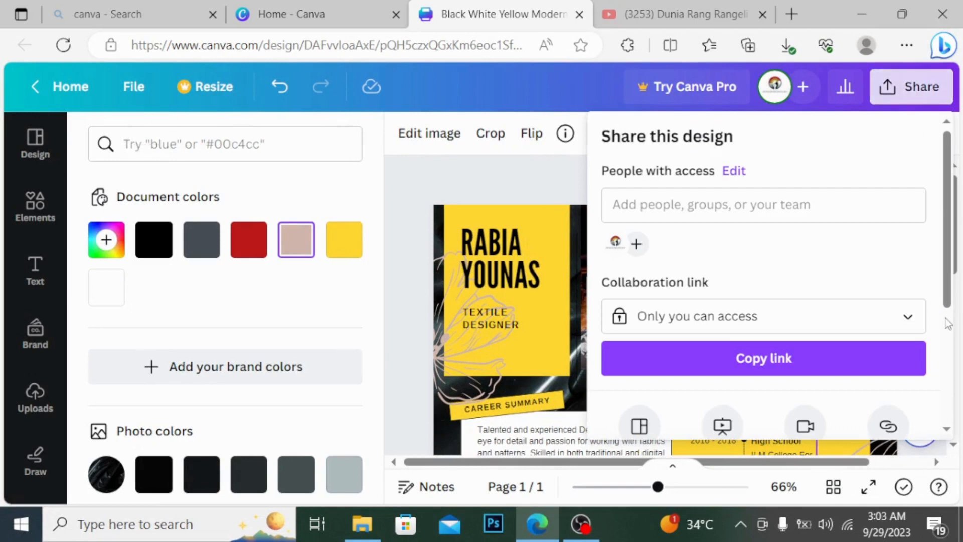
pyautogui.scroll(-4, 748, 321)
pyautogui.click(748, 322)
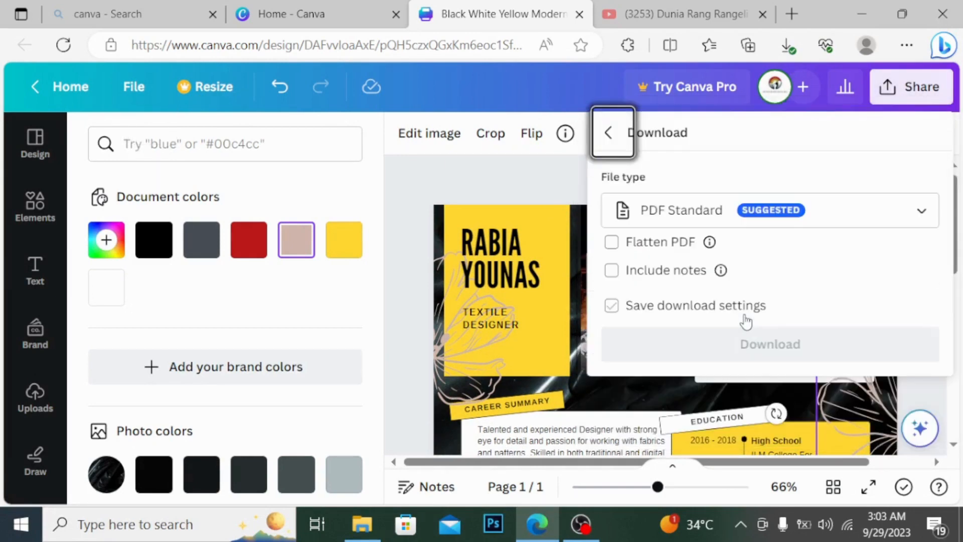
pyautogui.click(768, 345)
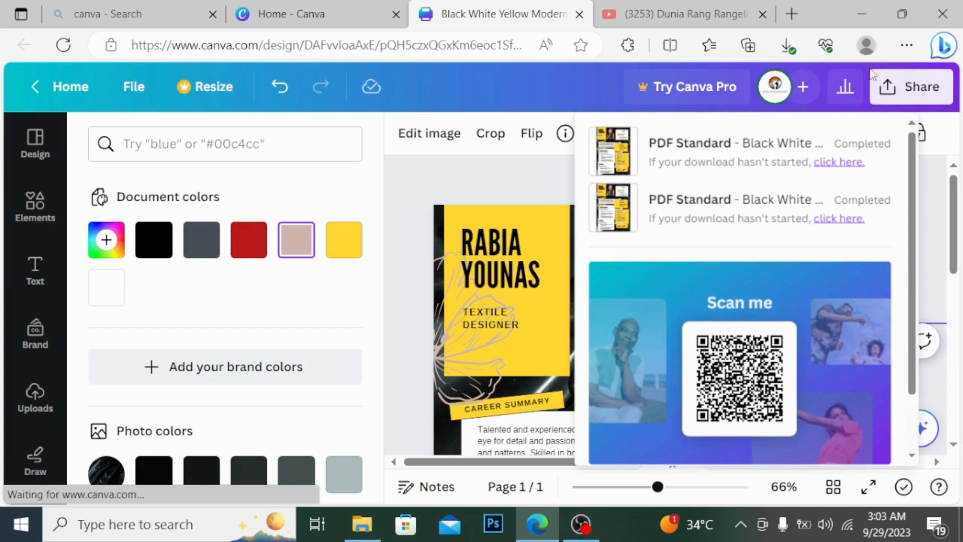
# Step: Download the resume again with the file type set to JPG
pyautogui.click(912, 88)
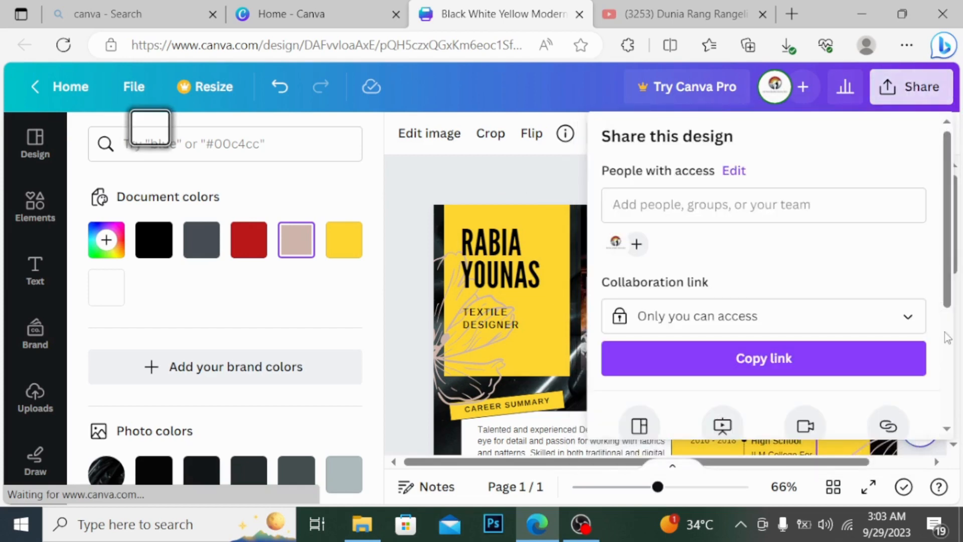
pyautogui.scroll(-5, 946, 337)
pyautogui.click(735, 325)
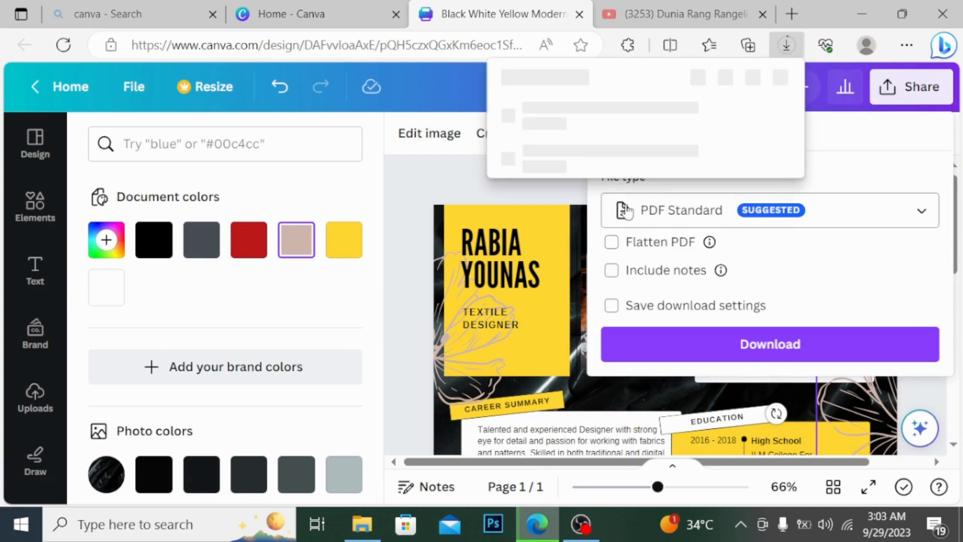
pyautogui.click(874, 221)
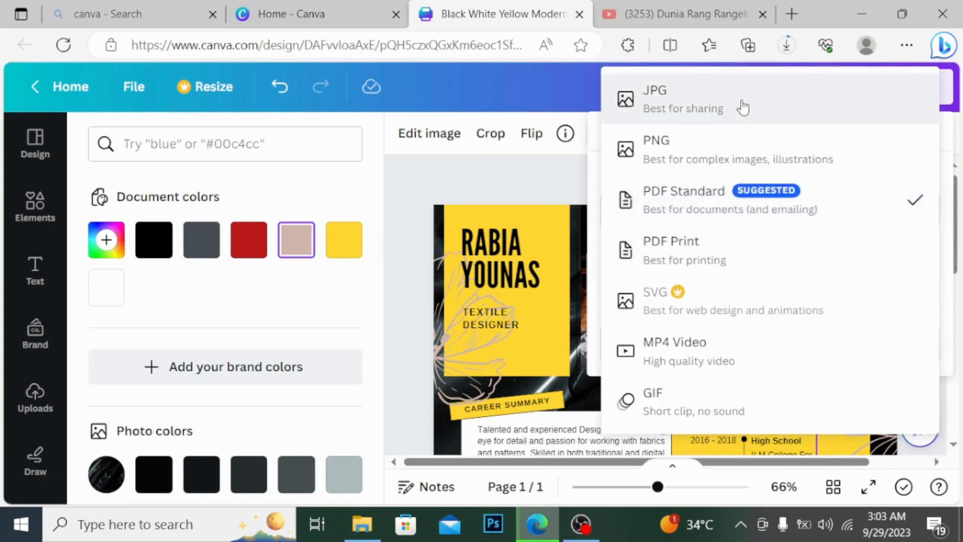
pyautogui.click(743, 105)
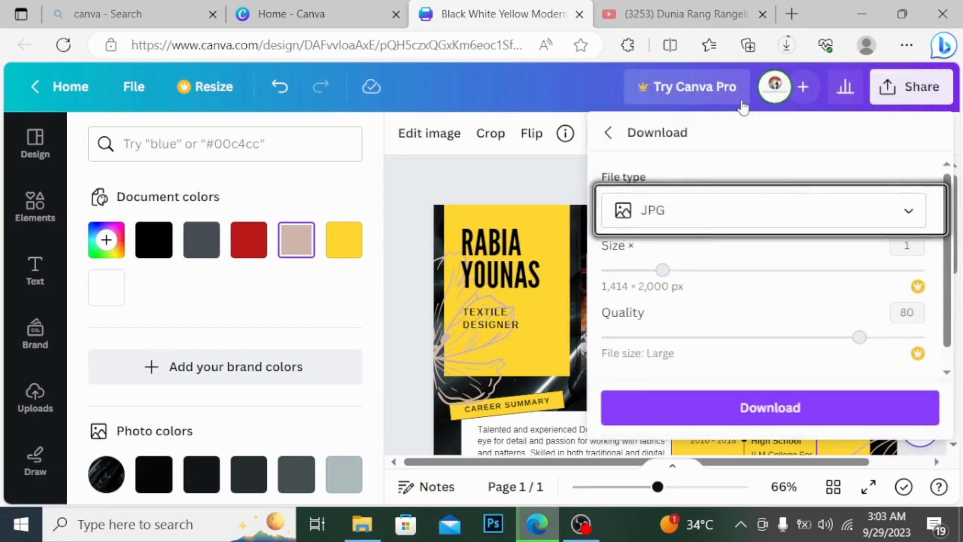
pyautogui.click(765, 410)
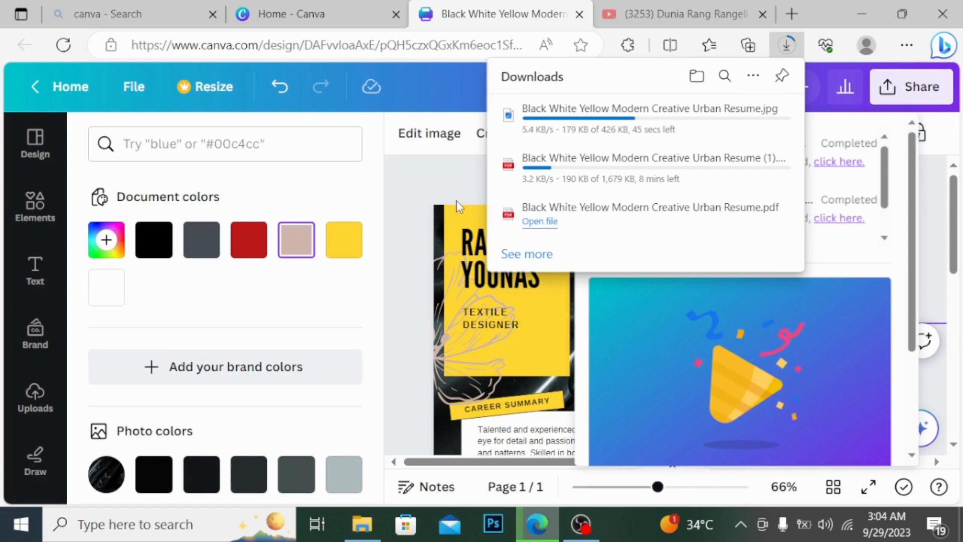
pyautogui.click(584, 531)
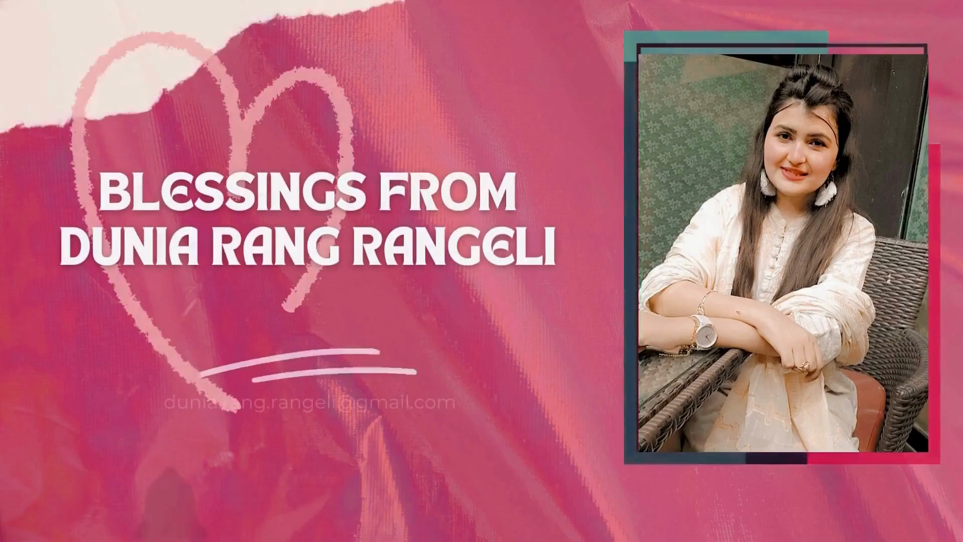